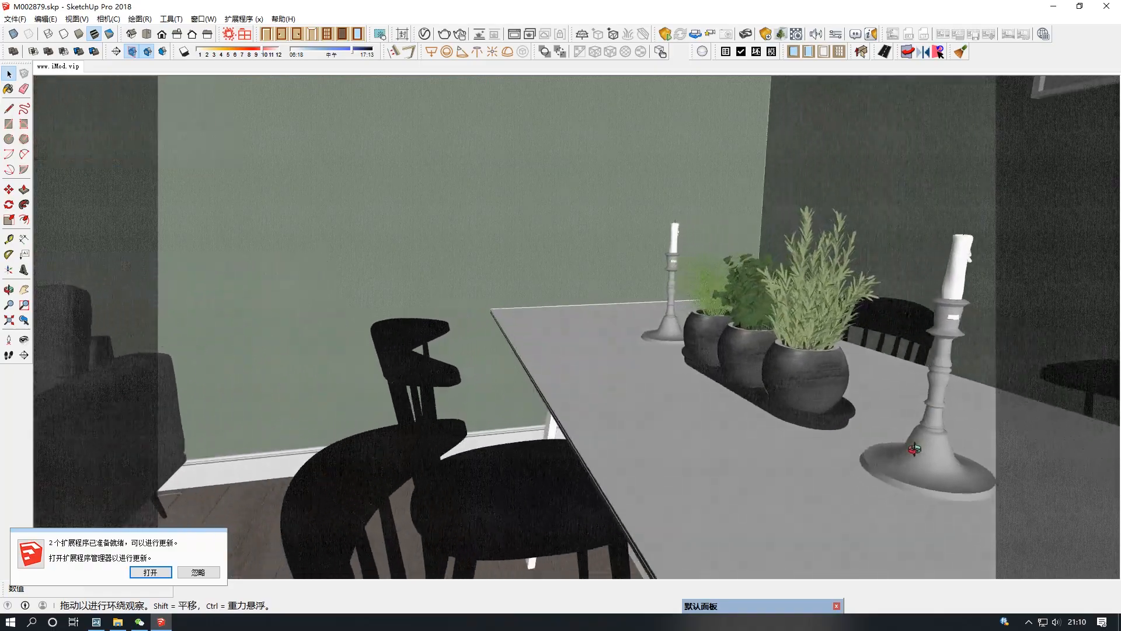
Close the SketchUp model and switch to Lumion.
left_click(1109, 6)
left_click(879, 79)
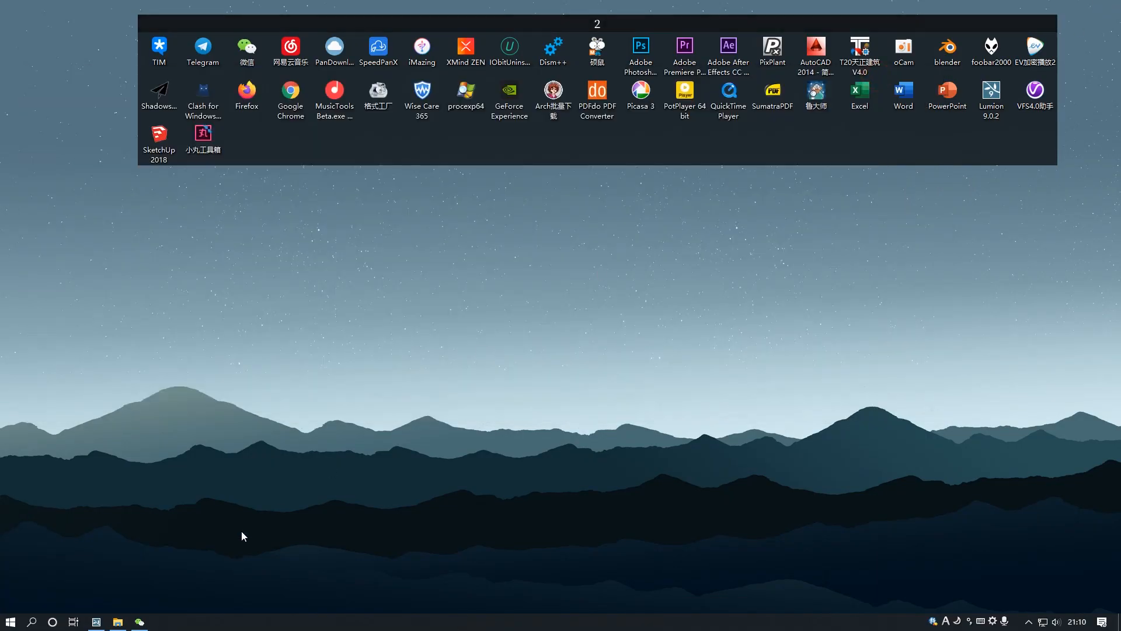
left_click(99, 624)
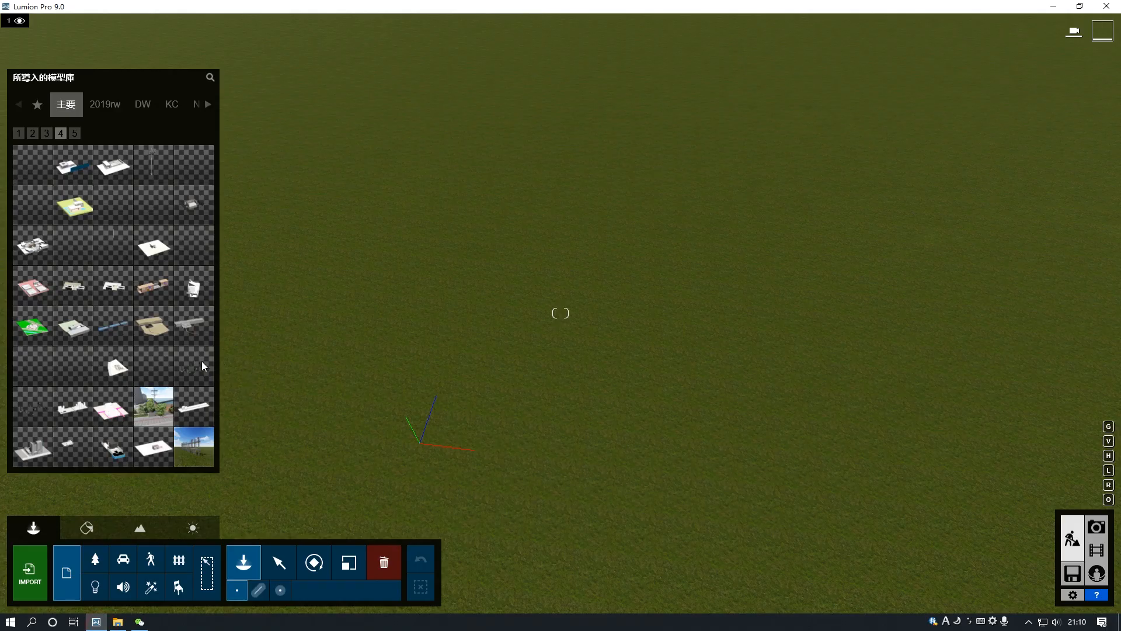
Import the SketchUp file M002879.skp as a new model named M00287, leaving edge import off.
left_click(30, 573)
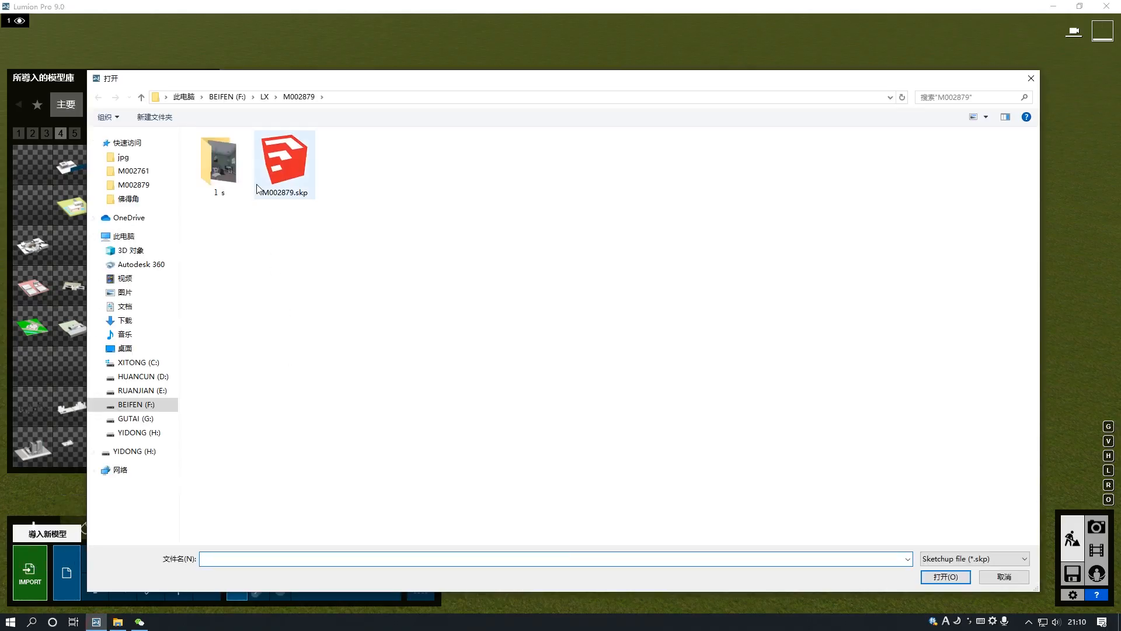
left_click(934, 578)
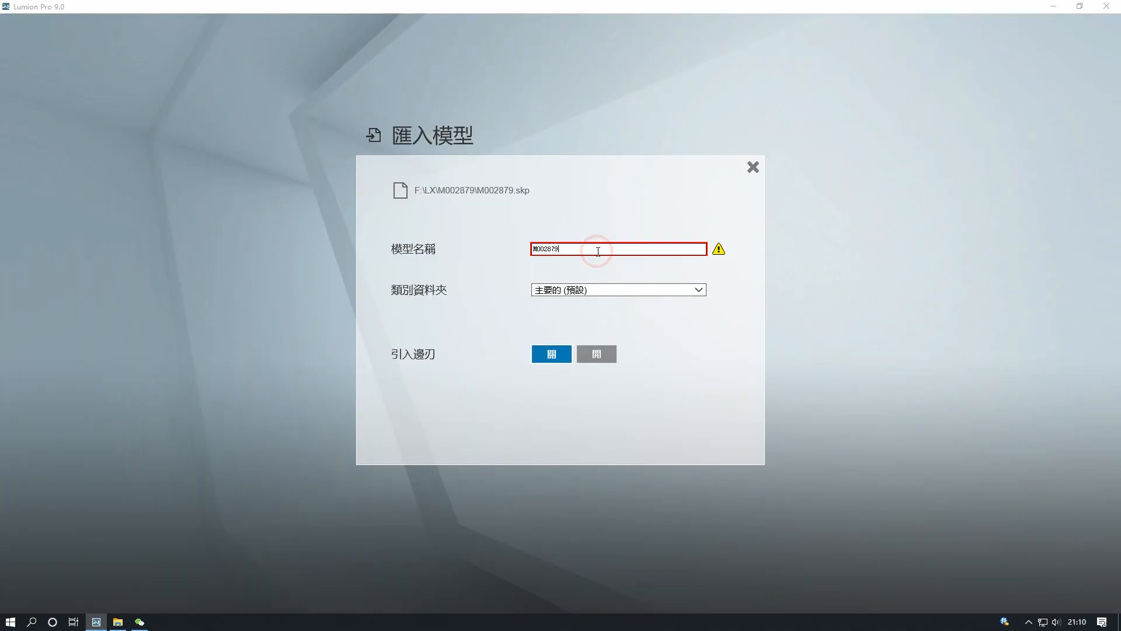
key("BackSpace")
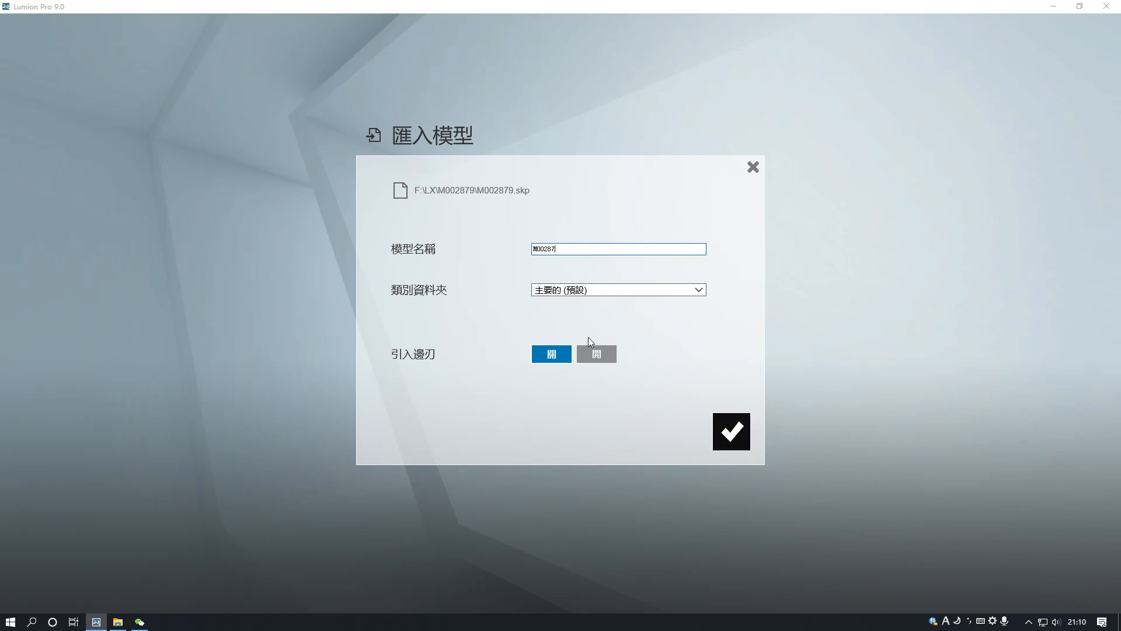
left_click(730, 425)
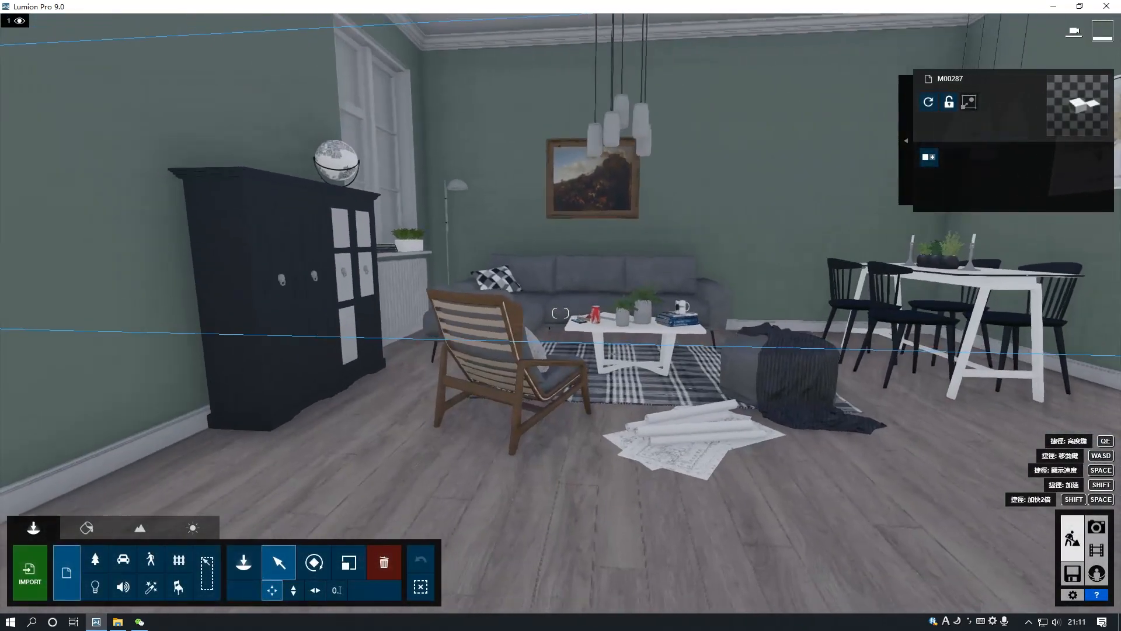
Raise the imported M00287 model slightly above the ground.
right_click_drag(730, 425, 471, 499)
left_click(297, 591)
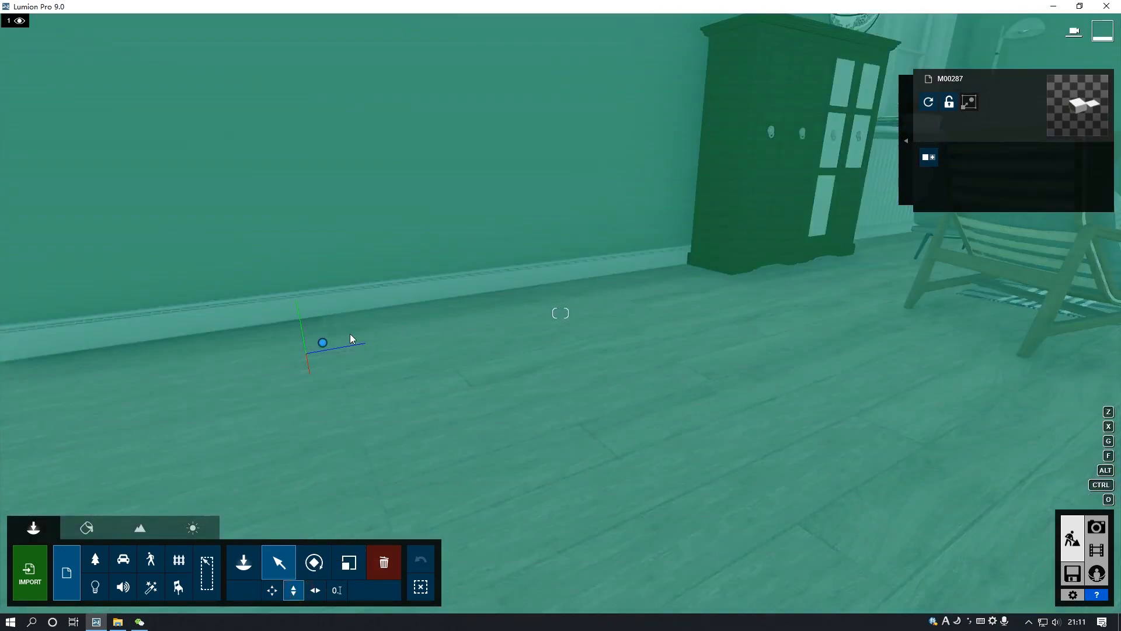
left_click_drag(324, 341, 336, 328)
Enter photo mode, frame the living room facing the sofa at 0.51 m camera height, and store the view in photo slot 1.
right_click_drag(336, 328, 595, 187)
left_click(1096, 527)
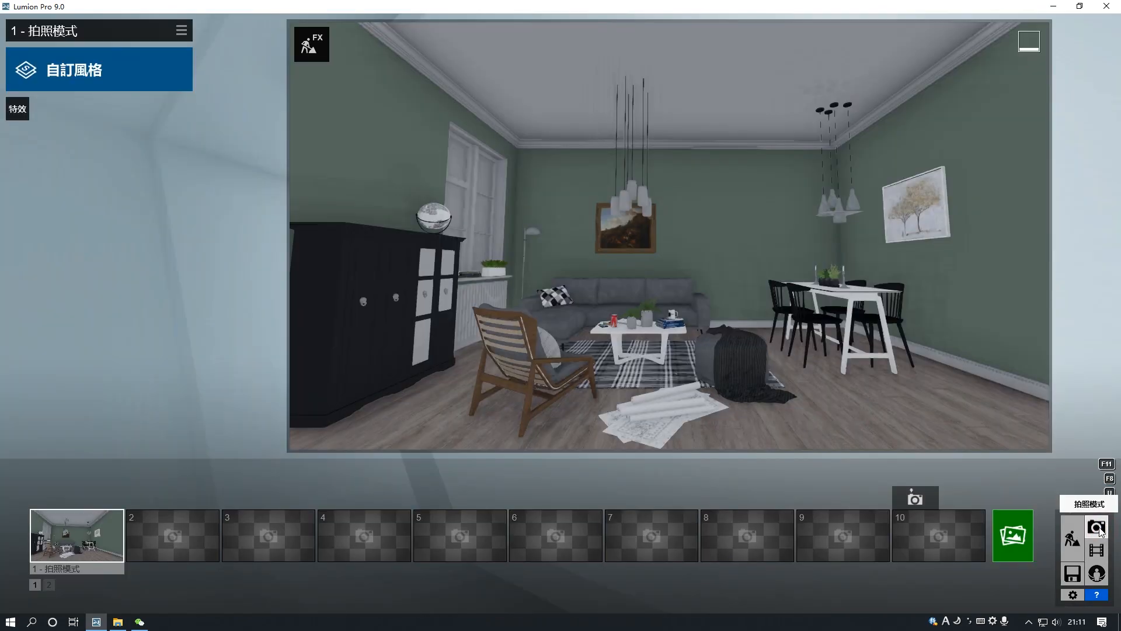
key("s")
mouse_move(630, 387)
right_mouse_down()
mouse_move(601, 383)
mouse_move(613, 400)
mouse_move(624, 392)
mouse_move(607, 363)
mouse_move(627, 382)
right_mouse_up()
key("q")
key("w")
key("d")
key("s")
key("s")
key("e")
key("w")
key("a")
key("d")
key("a")
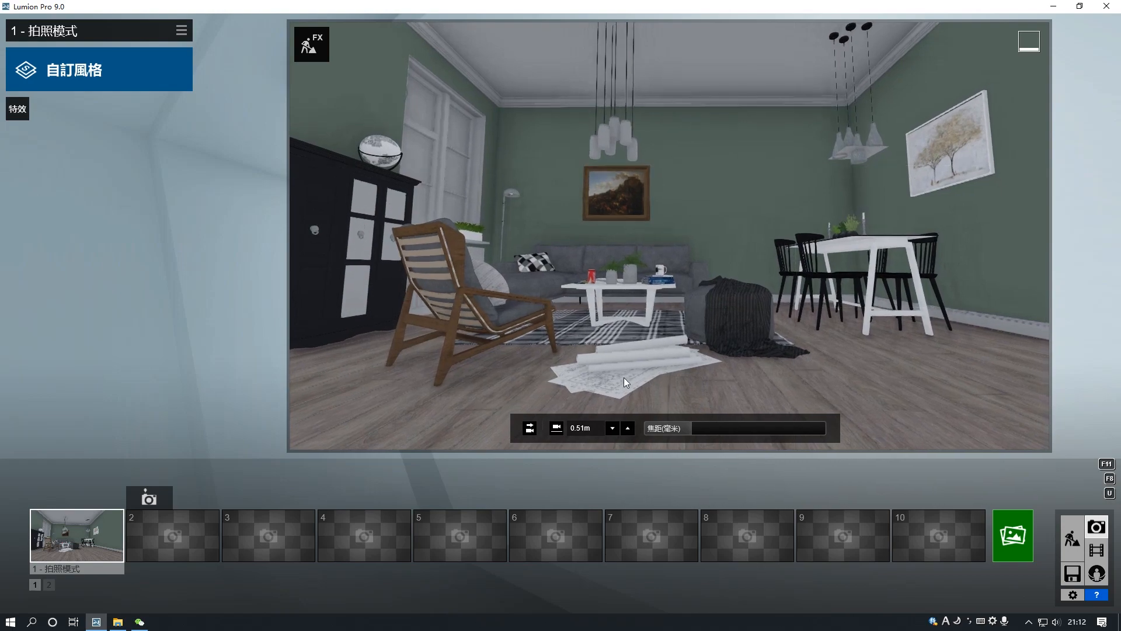
left_click(83, 514)
Apply the interior (室內) style to photo 1 and add the two-point perspective (2點透視) effect.
left_click(130, 70)
left_click(738, 193)
left_click(26, 108)
left_click(346, 105)
left_click(718, 182)
left_click(21, 140)
Raise the photo camera to 0.71 m and go through the Sharpen and Exposure effect settings.
left_click(23, 162)
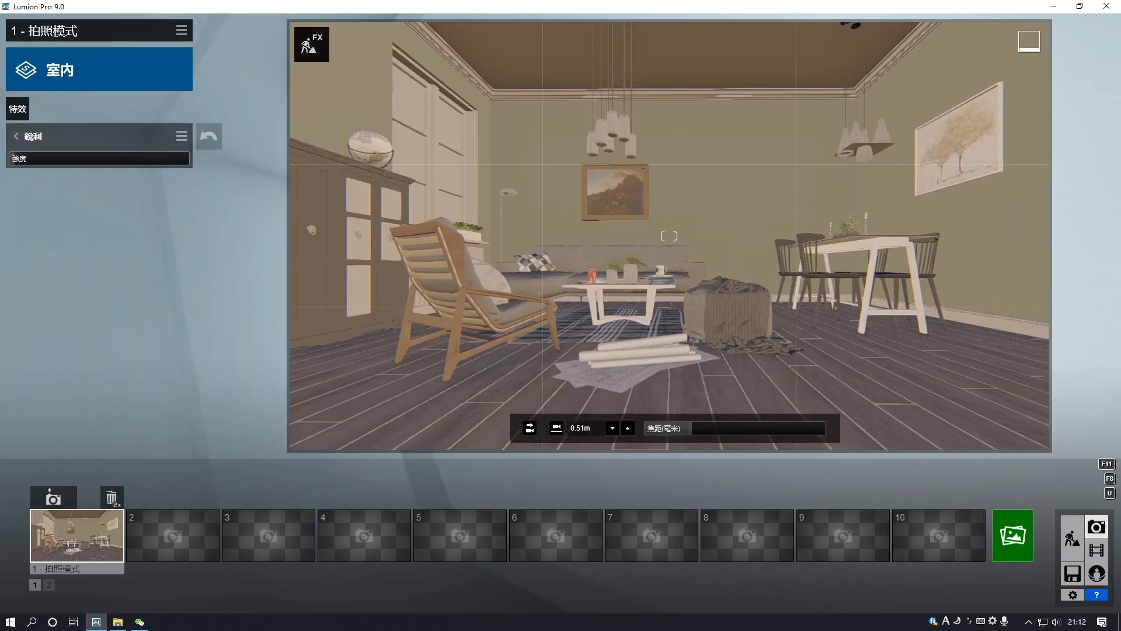
key("q")
mouse_move(670, 236)
right_mouse_down()
mouse_move(682, 236)
mouse_move(657, 236)
right_mouse_up()
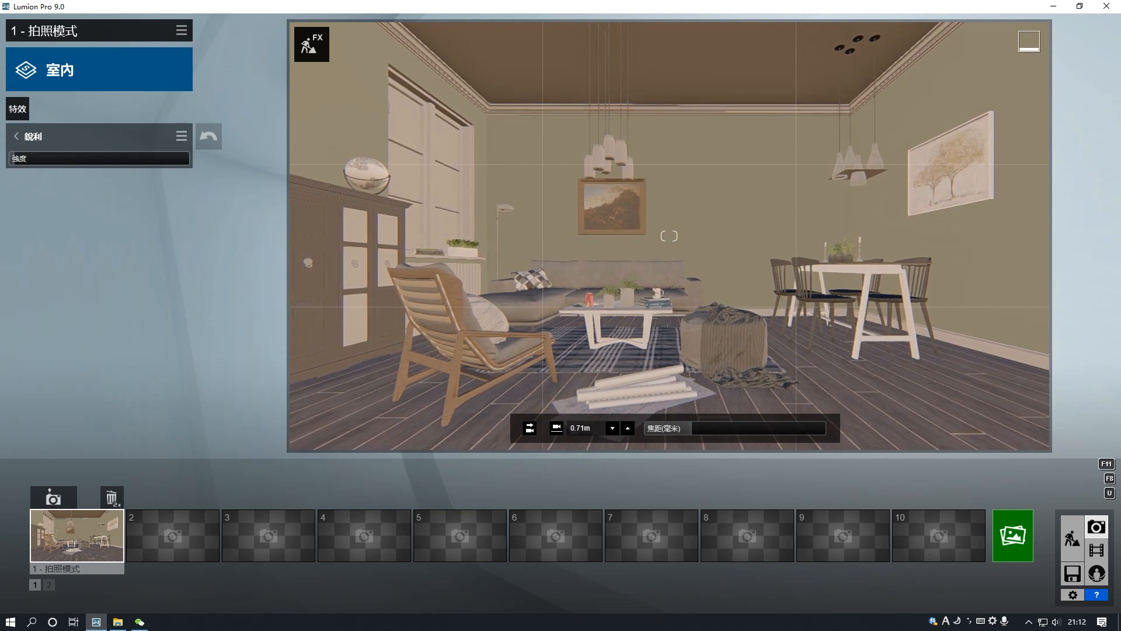
left_click(14, 137)
left_click(32, 194)
left_click(16, 137)
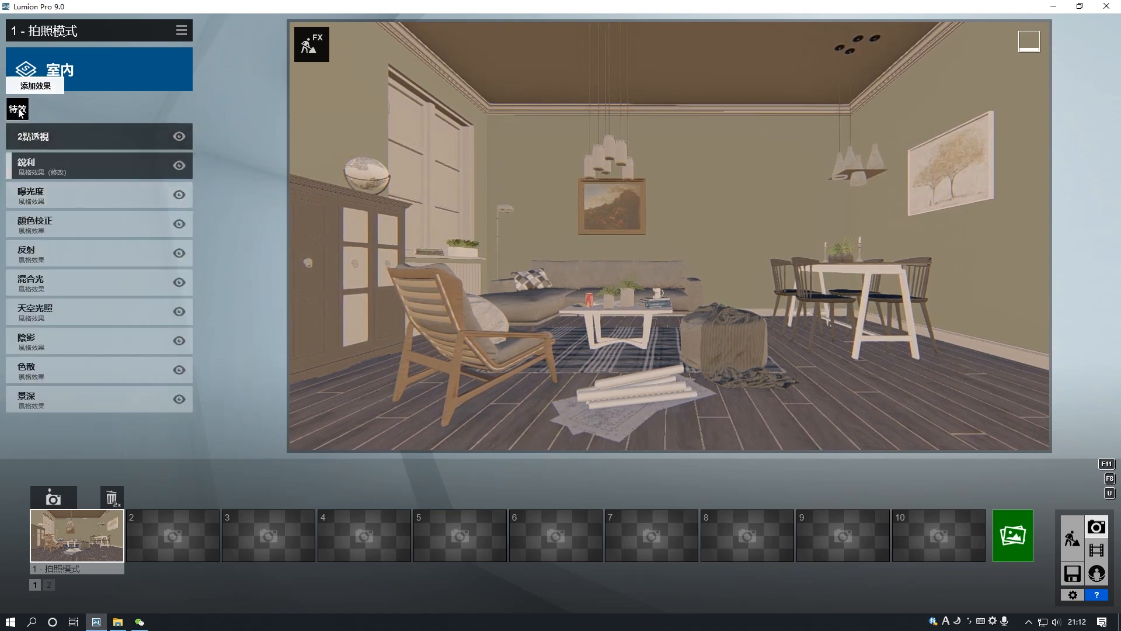
Add the Real Skies (真實天空) weather effect to the photo and lower its slider setting.
left_click(17, 109)
left_click(450, 105)
left_click(374, 192)
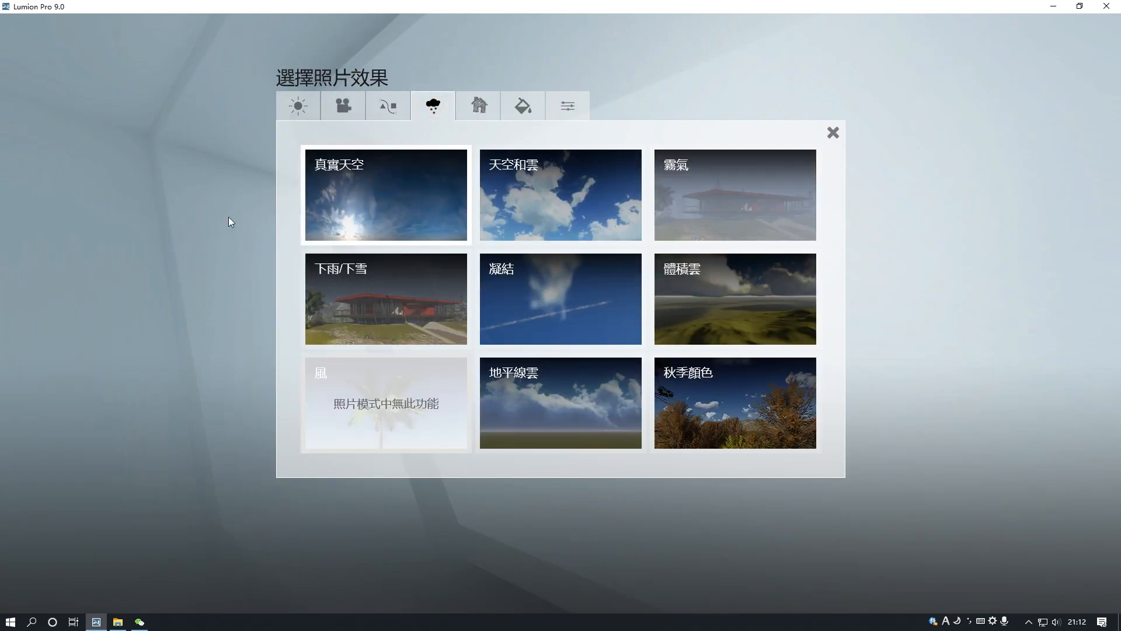
left_click_drag(97, 205, 53, 206)
Return to build mode, open the material editor and examine the window's materials up close.
left_click(1072, 537)
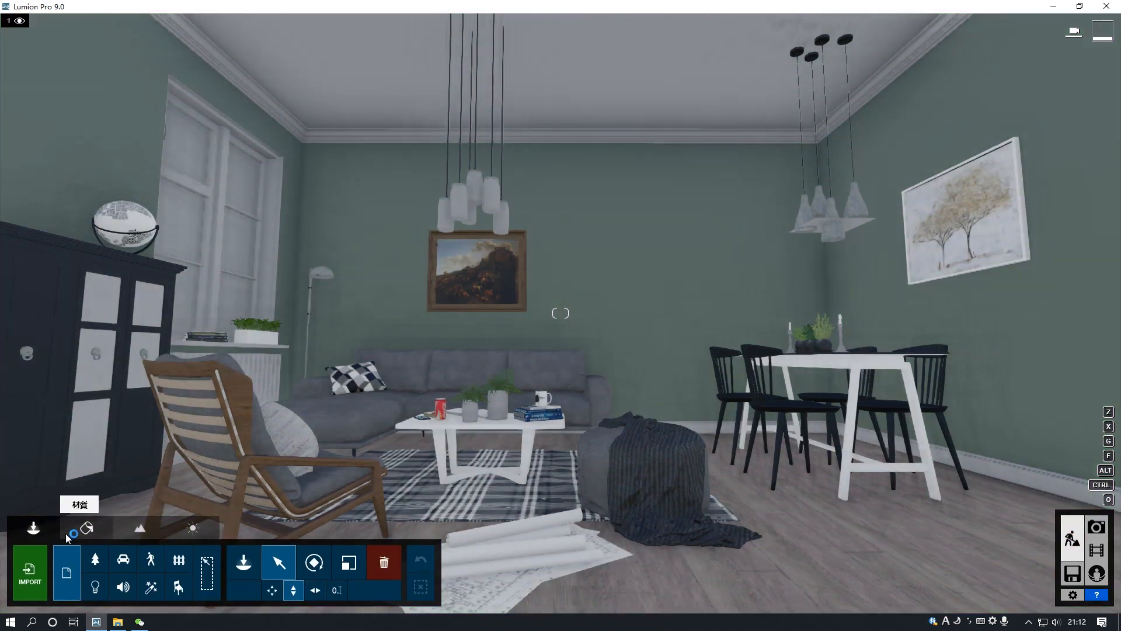
left_click(87, 527)
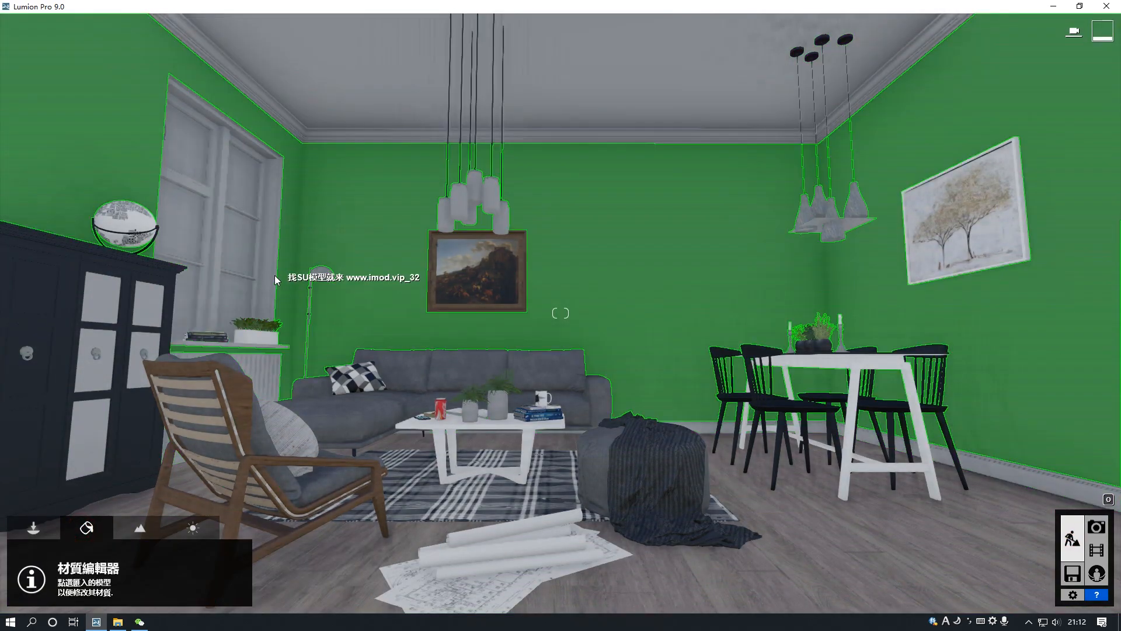
key("w")
right_click_drag(277, 271, 157, 249)
right_click_drag(374, 279, 333, 277)
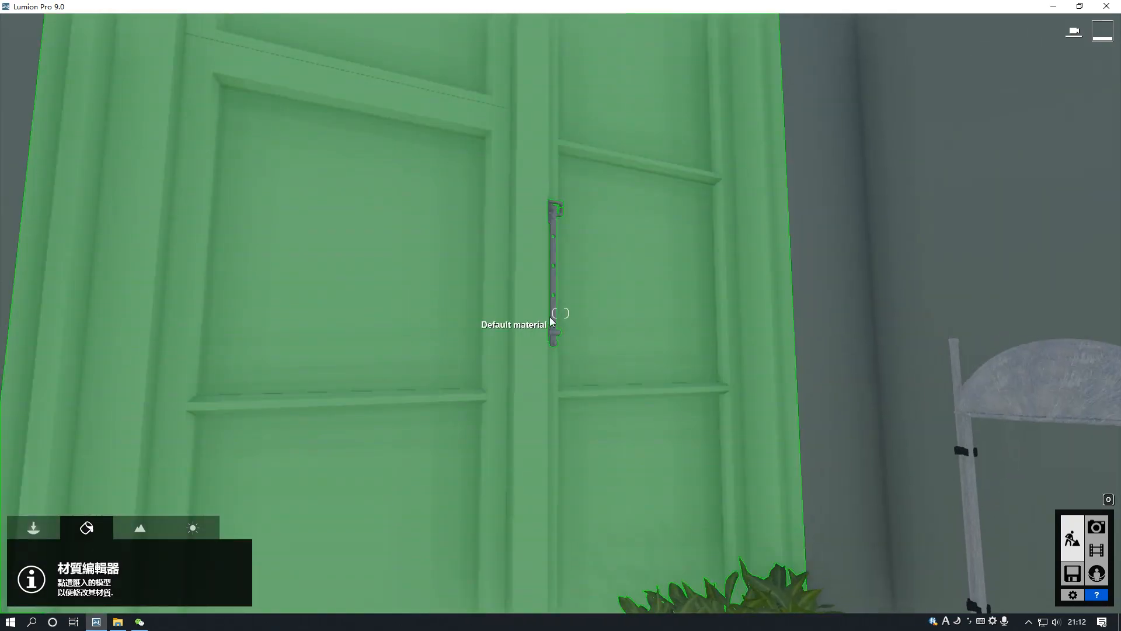
key("s")
right_click_drag(576, 281, 627, 317)
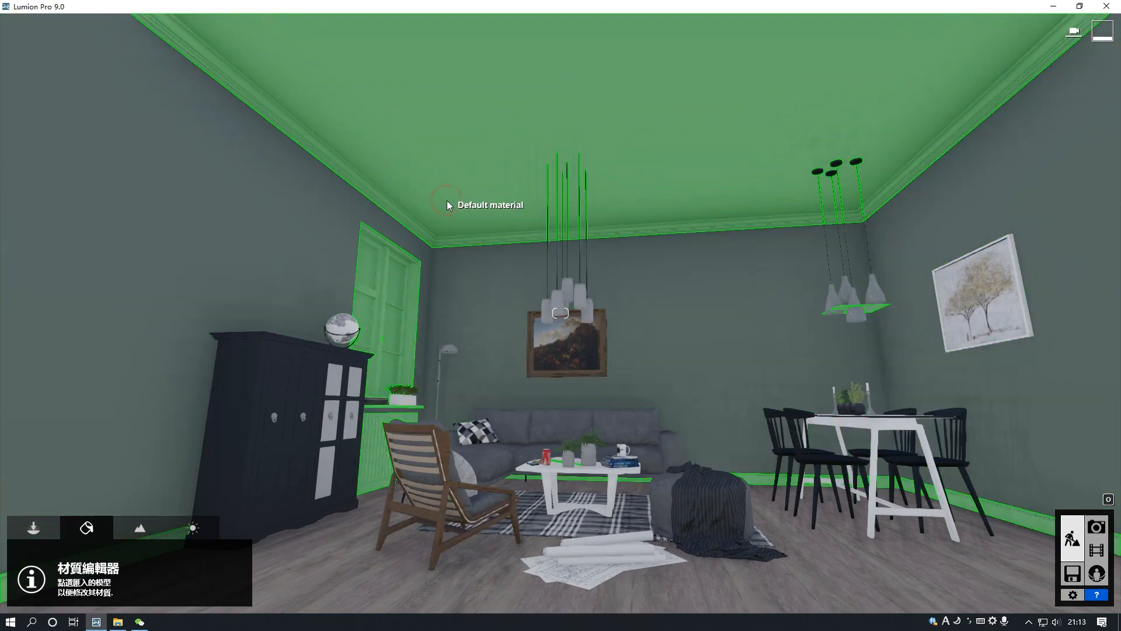
Try several indoor plaster materials on the ceiling's default material and assign Polii Plaster 35 2k.
left_click(449, 205)
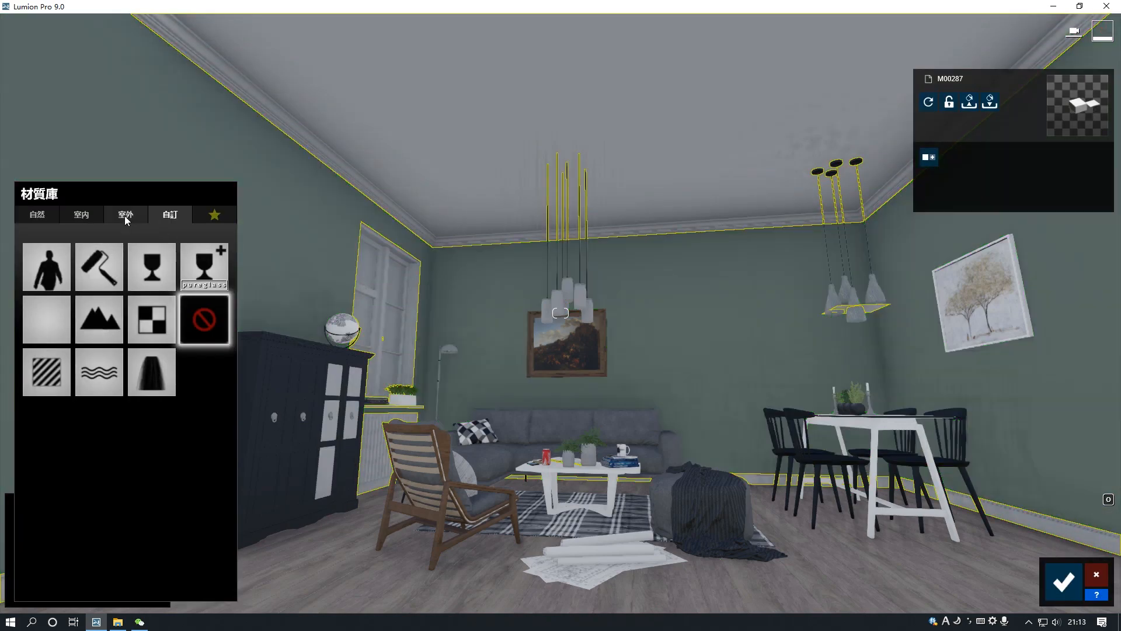
left_click(82, 215)
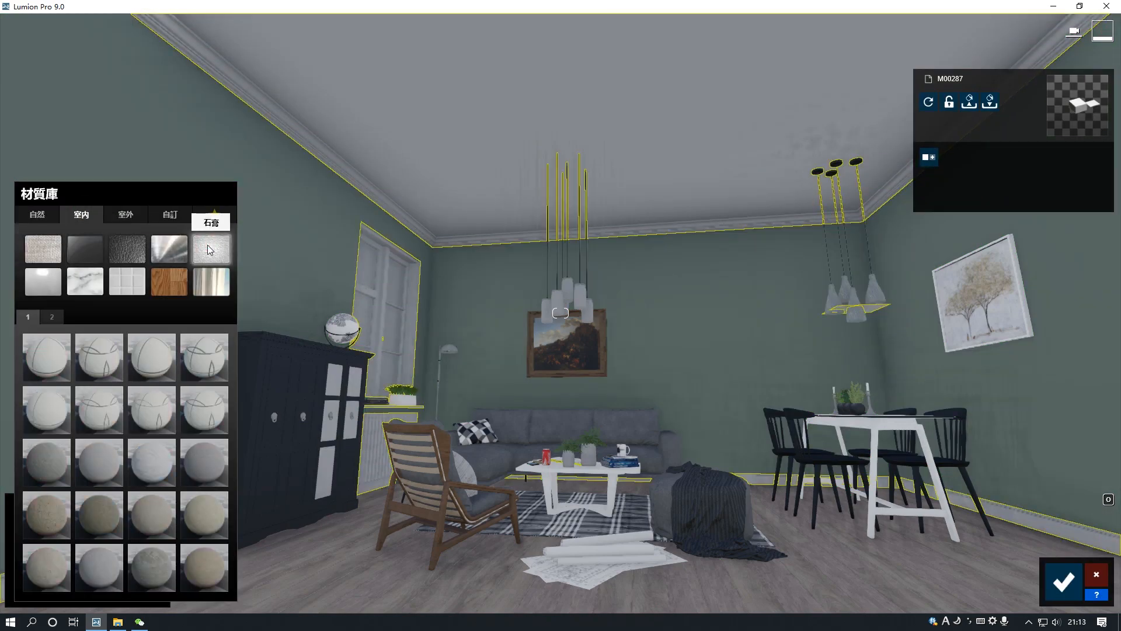
key("w")
right_click_drag(284, 383, 292, 354)
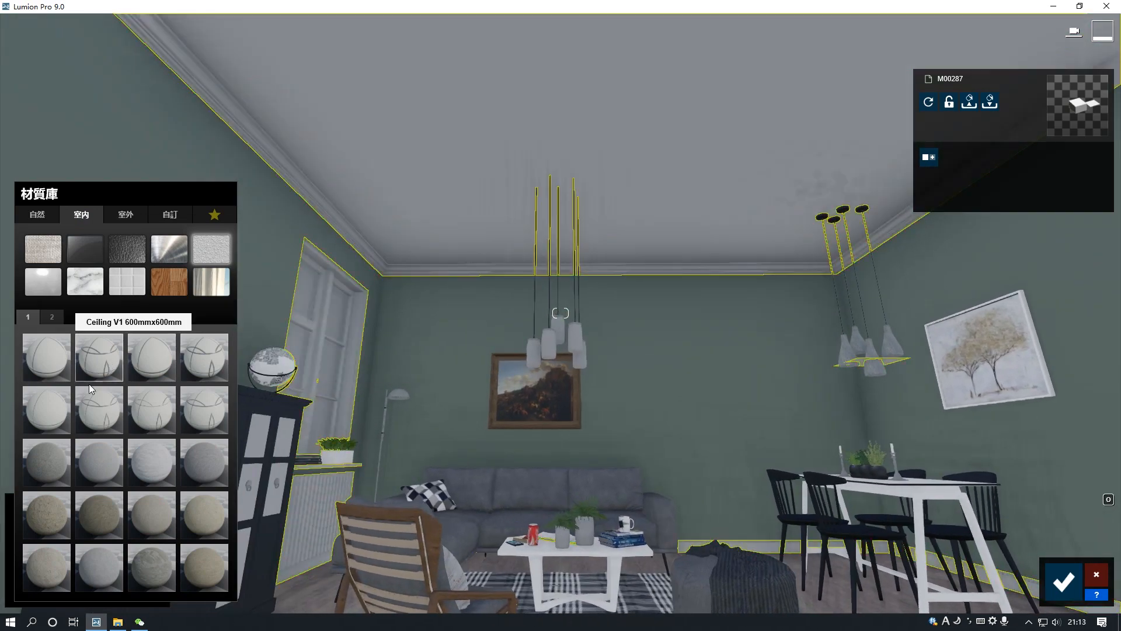
left_click(51, 317)
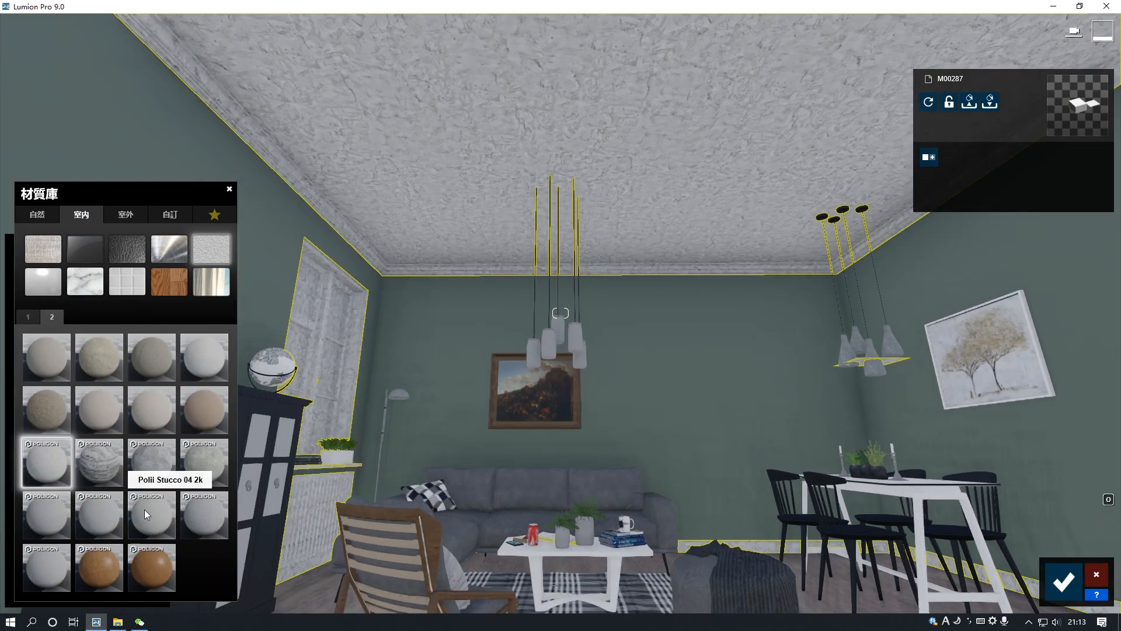
left_click(100, 514)
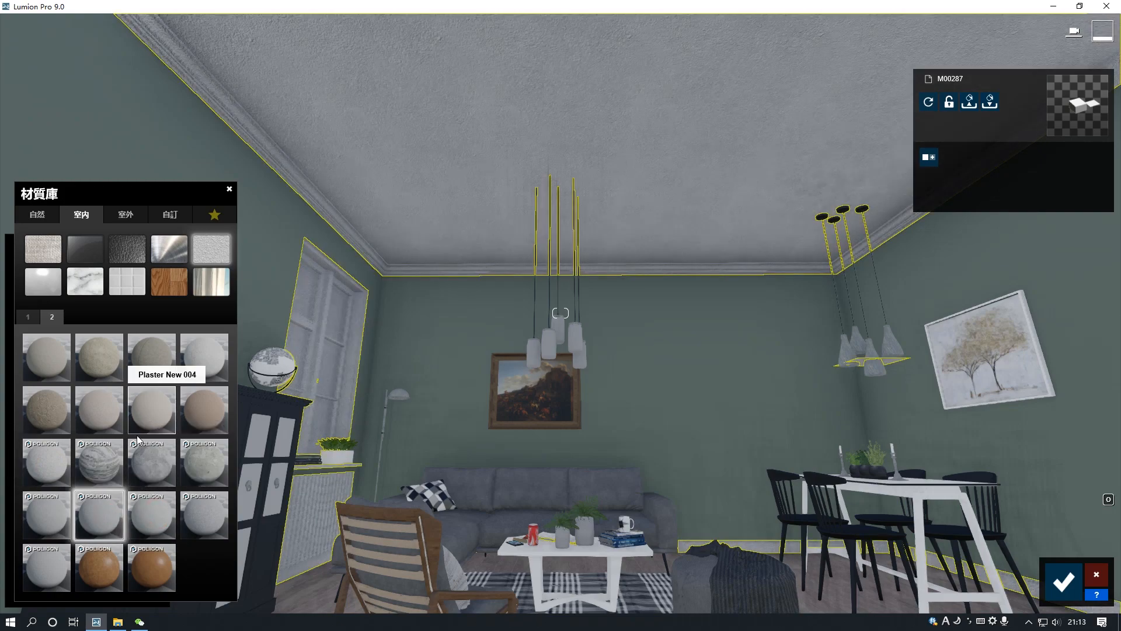
left_click(153, 514)
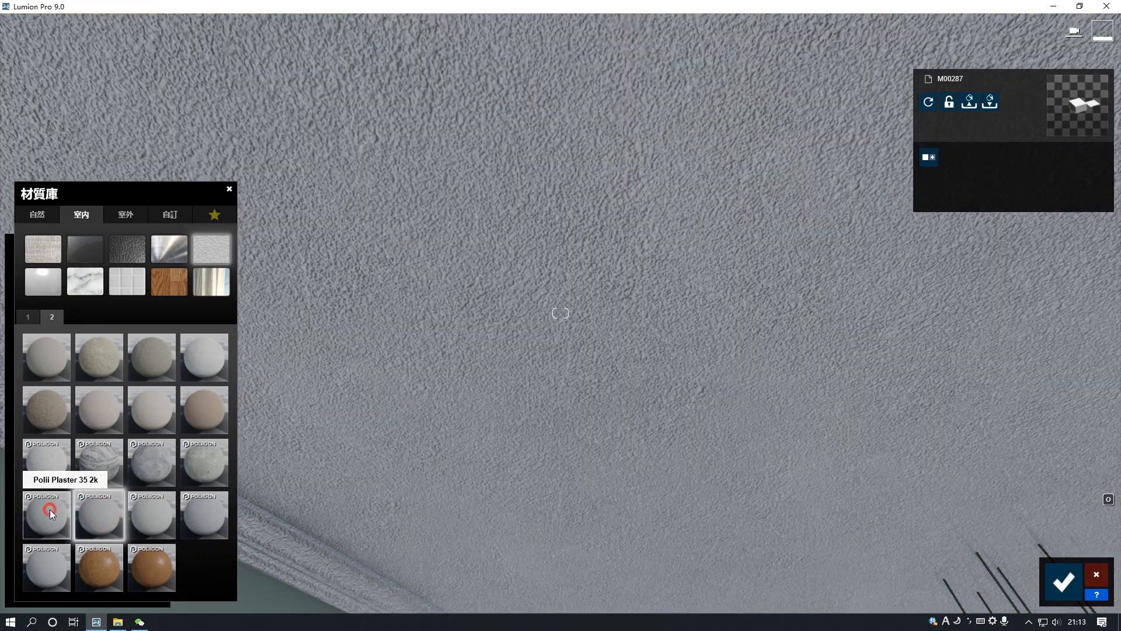
left_click(50, 513)
left_click(51, 510)
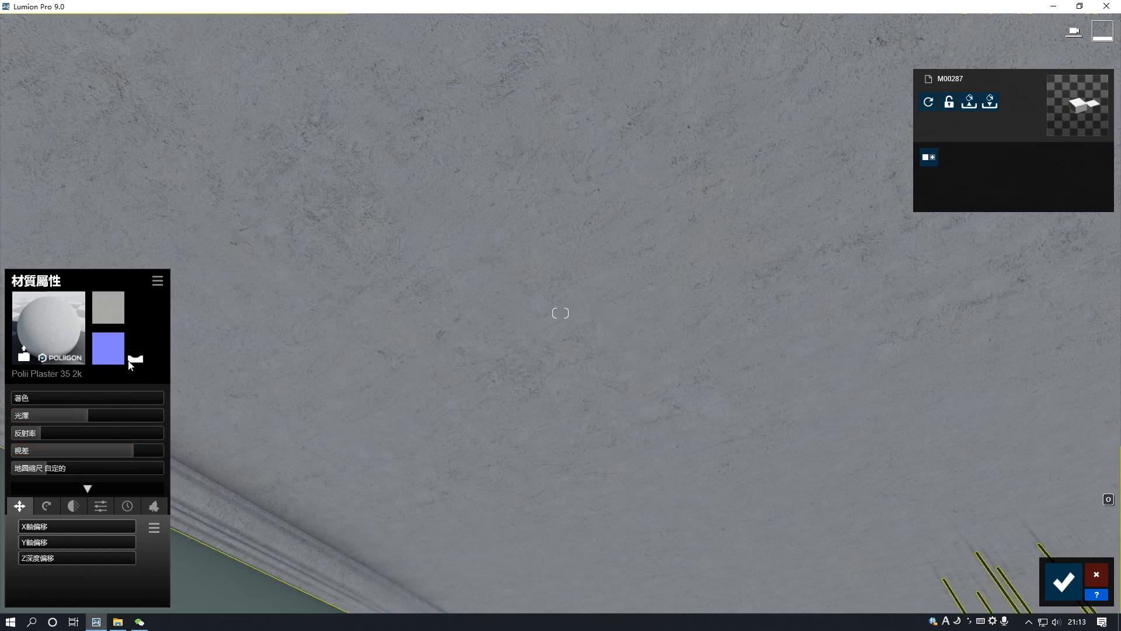
Add a slight amount of weathering to the ceiling plaster.
left_click(121, 509)
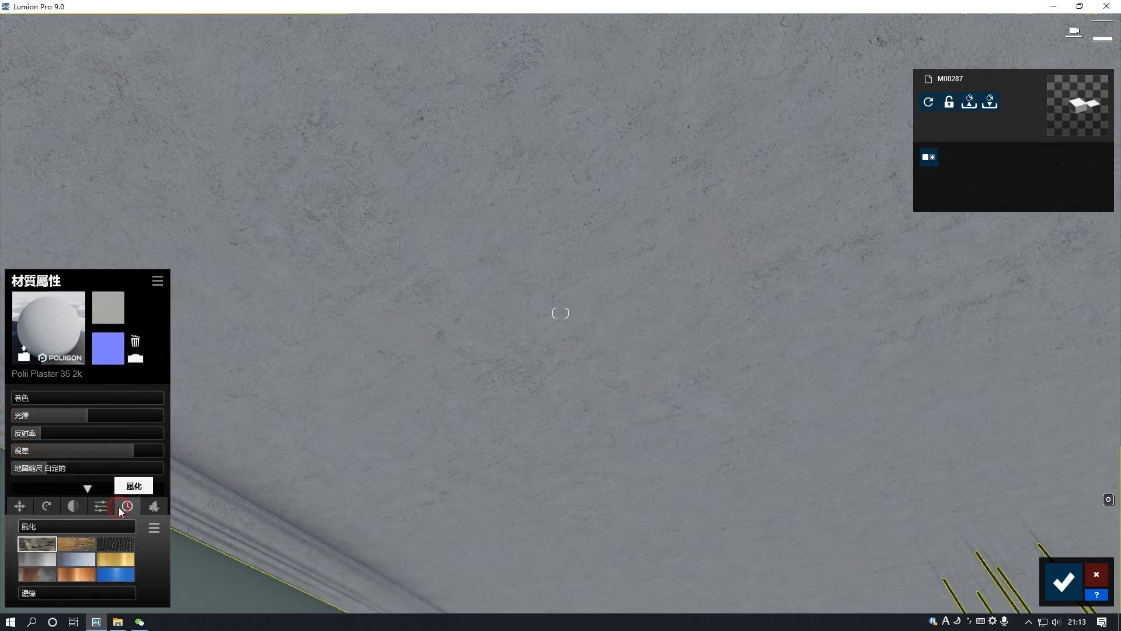
left_click_drag(37, 529, 27, 530)
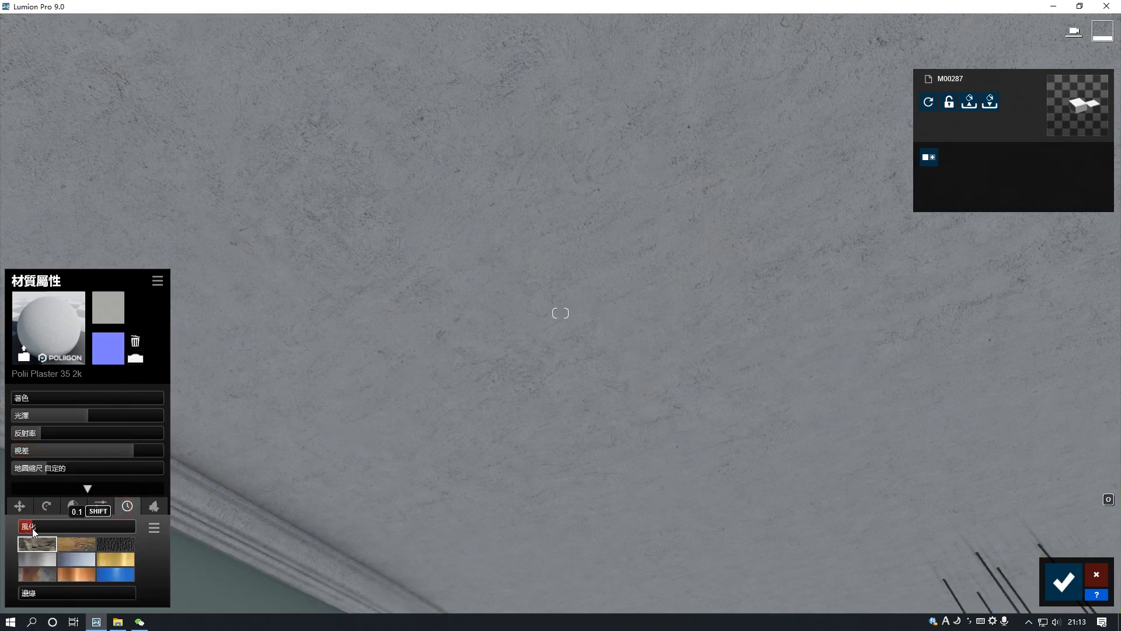
left_click_drag(34, 533, 37, 533)
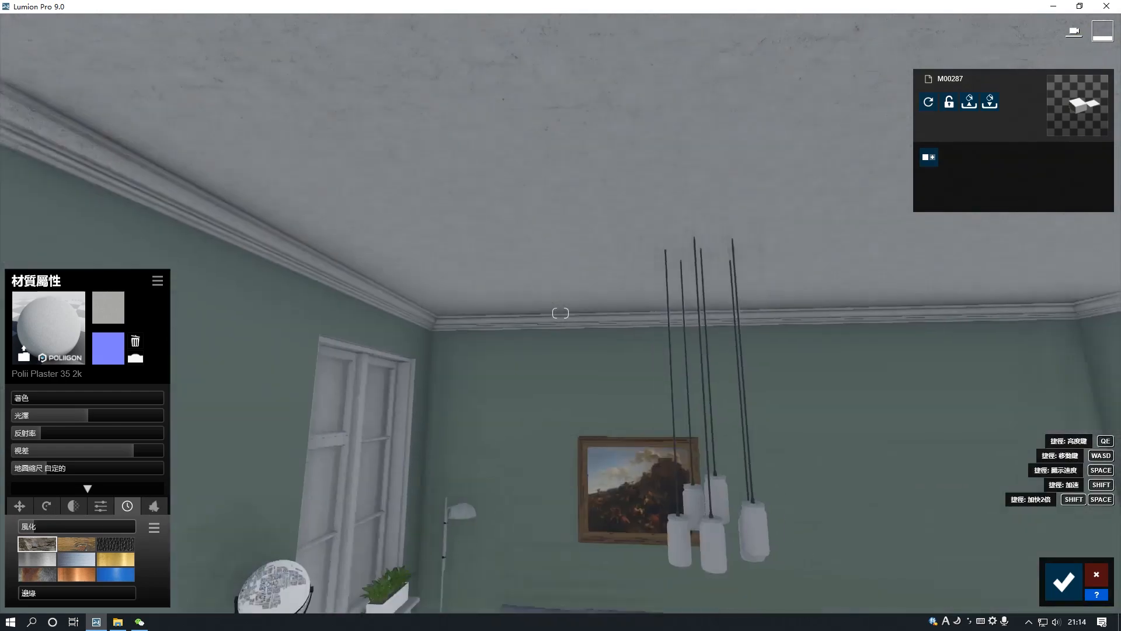
Give the blanket on the ottoman the Standard material with a generated normal map, reflectivity 0.4 and increased relief.
right_click_drag(560, 313, 665, 589)
key("s")
left_click(695, 403)
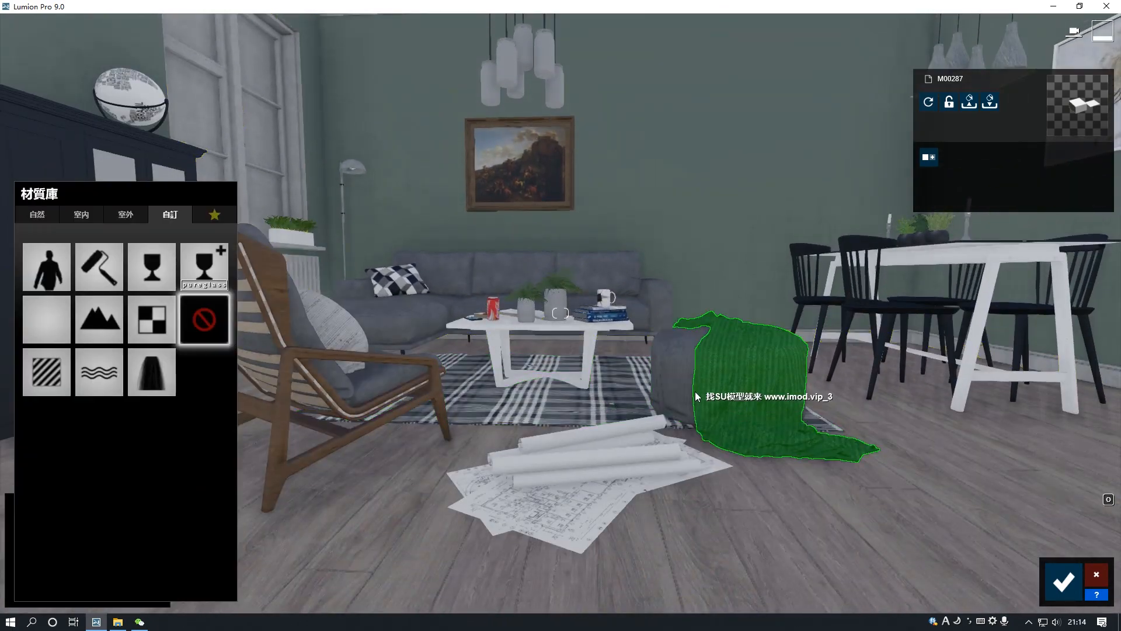
left_click(51, 371)
left_click(133, 360)
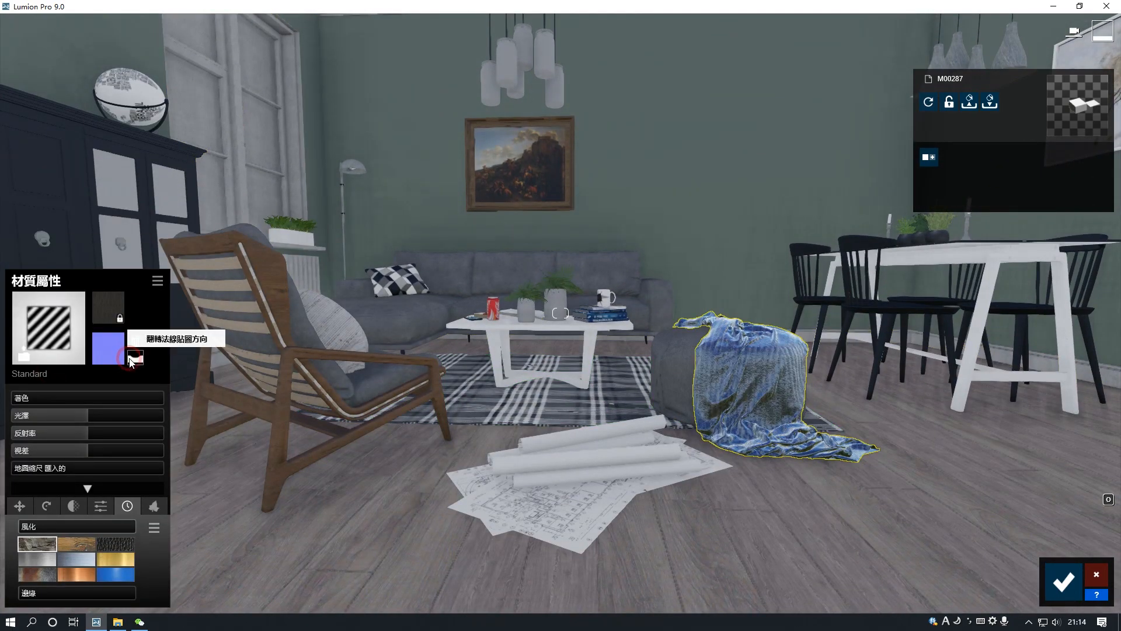
left_click_drag(93, 431, 48, 433)
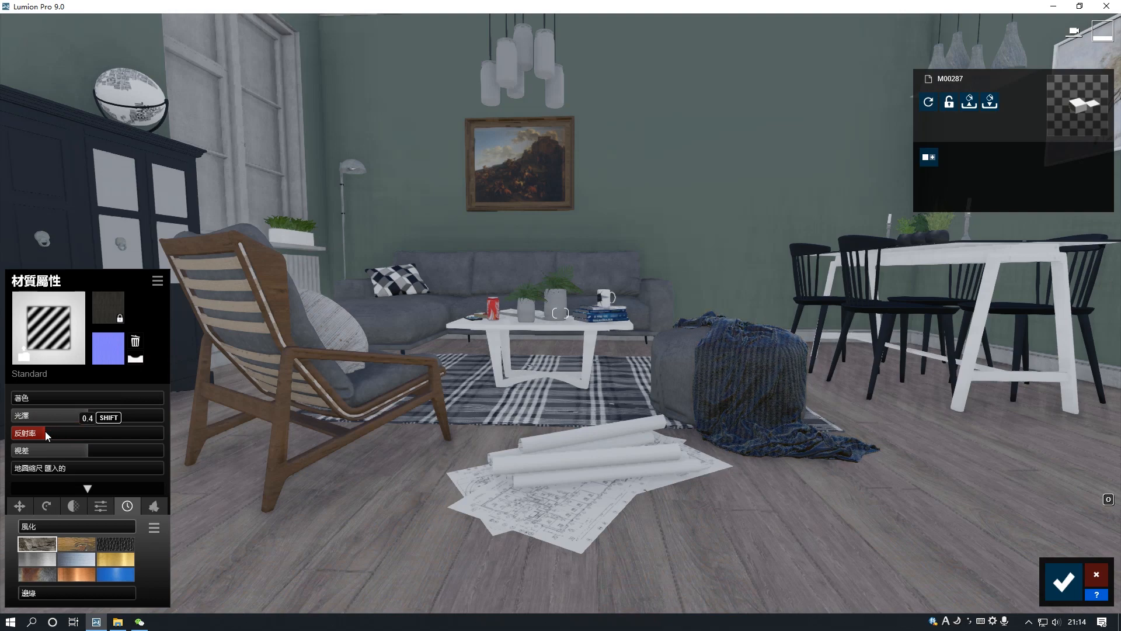
left_click_drag(136, 447, 138, 447)
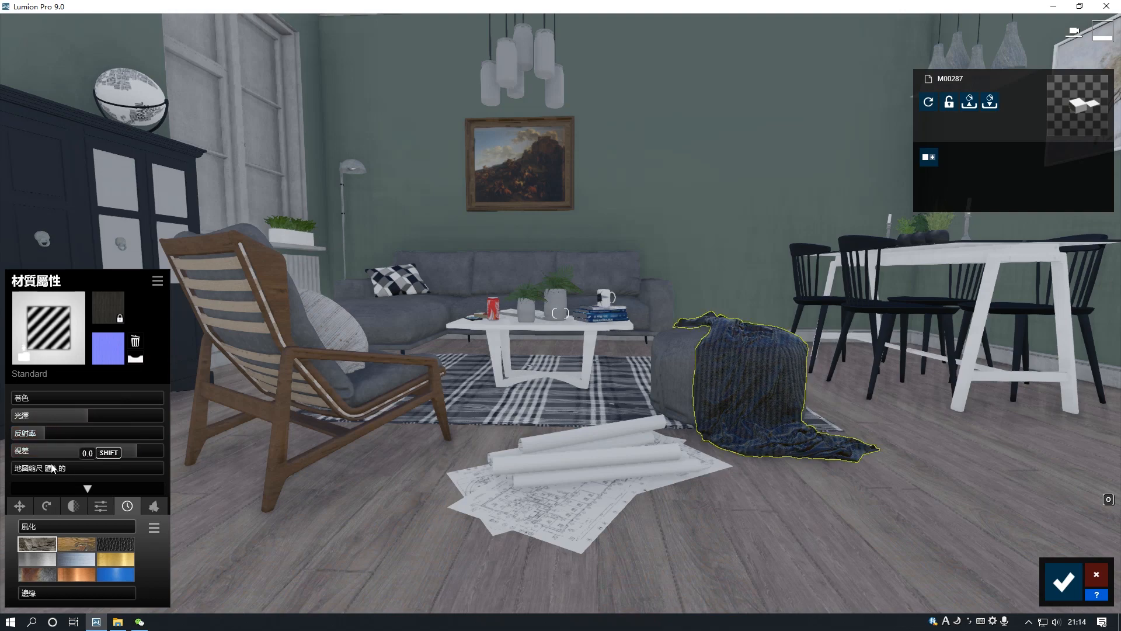
Set a custom map scale for the blanket's texture and inspect the fabric up close.
key("d")
right_click_drag(393, 458, 196, 437)
key("w")
key("a")
key("w")
key("s")
key("d")
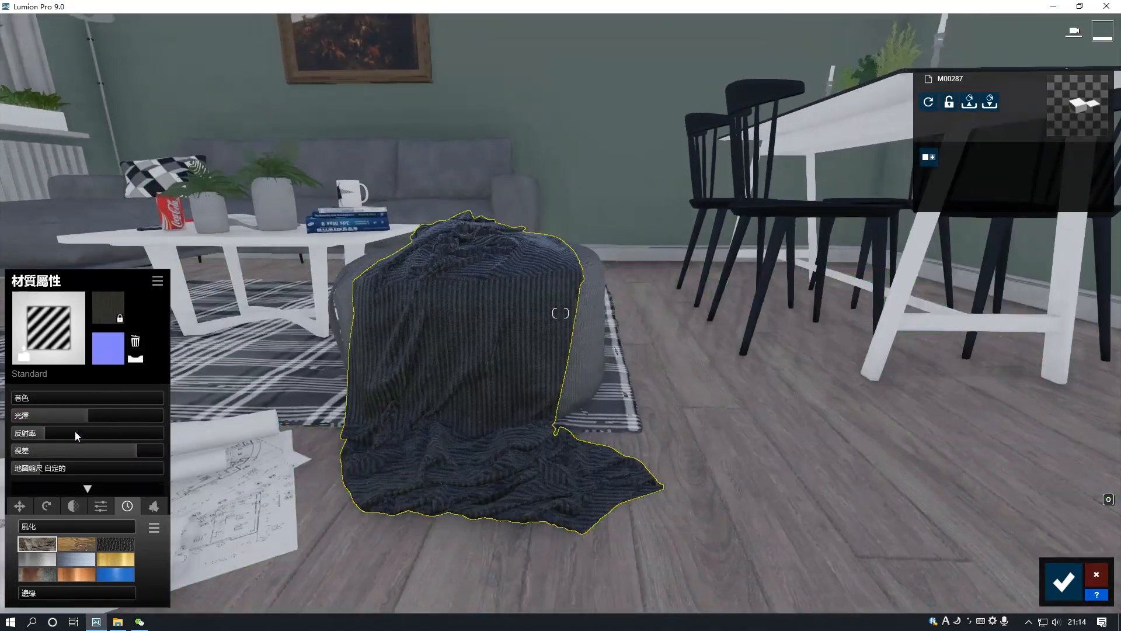
Apply the dark leather weathering type to the blanket at a low amount and slightly increase its edge setting.
left_click(114, 547)
mouse_move(55, 527)
left_mouse_down()
mouse_move(36, 525)
mouse_move(49, 535)
left_mouse_up()
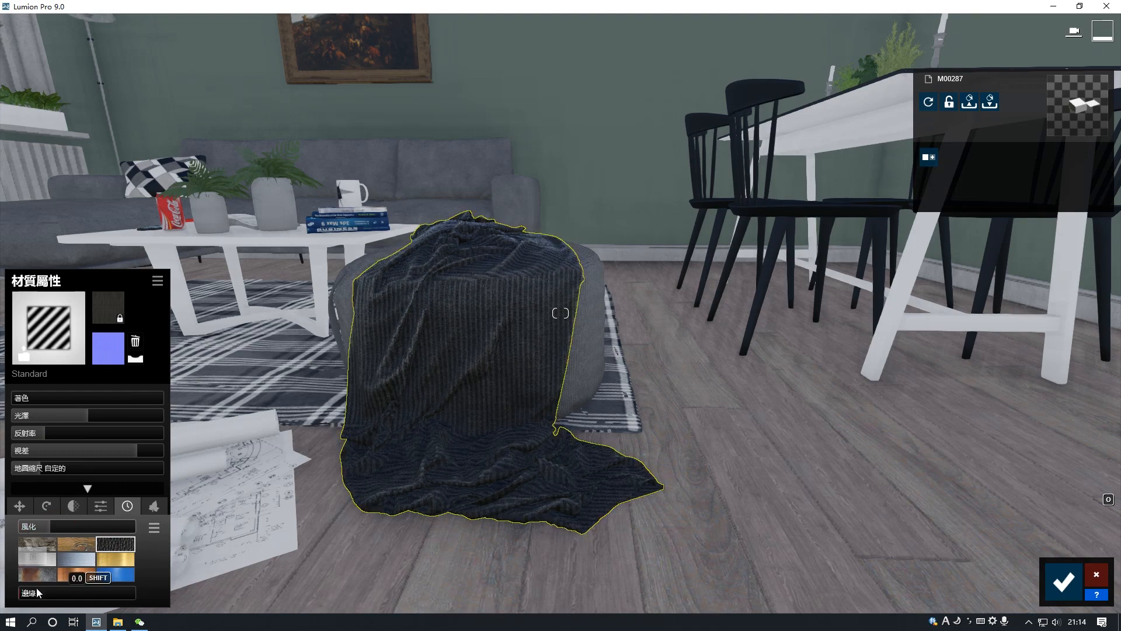
left_click_drag(28, 595, 27, 594)
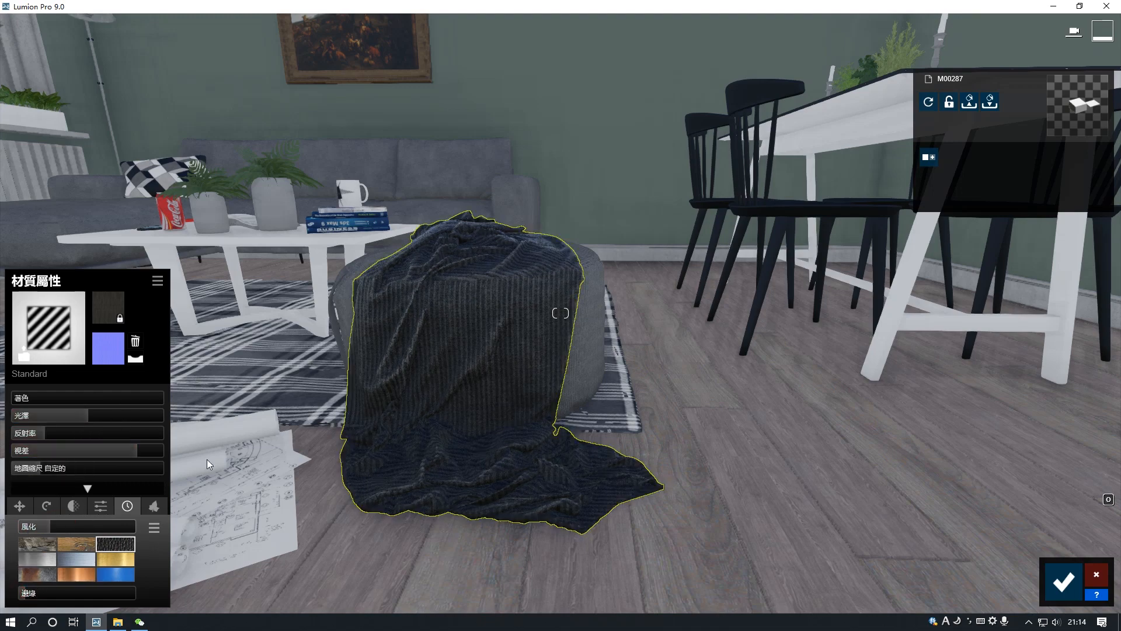
key("a")
right_click_drag(304, 459, 314, 403)
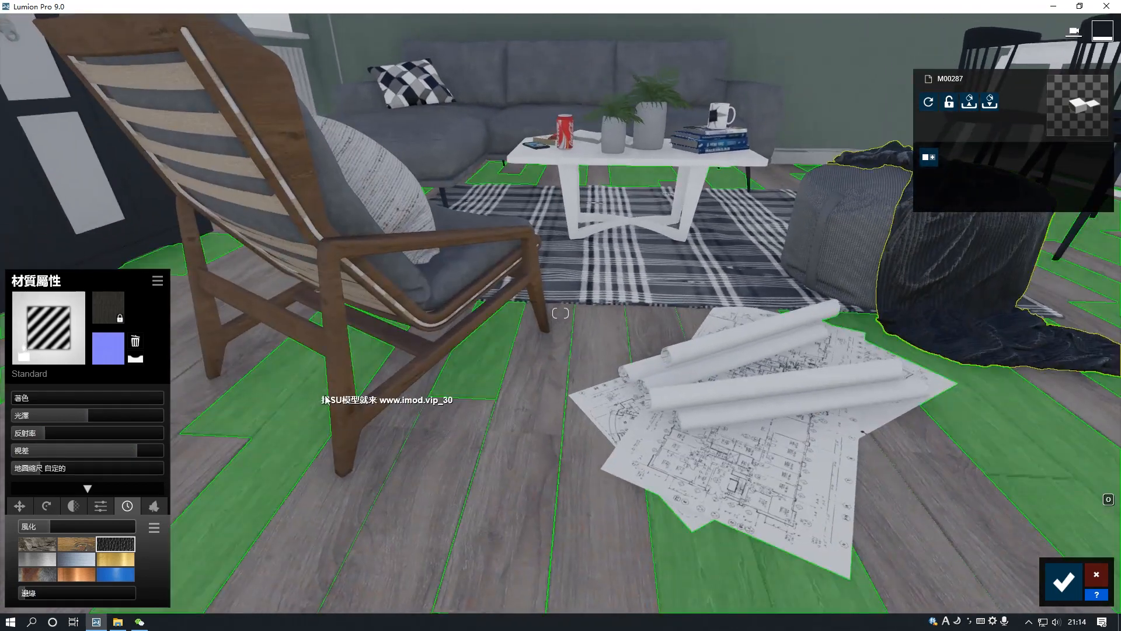
Give the armchair's wooden frame the Standard material with a generated, flipped normal map, increased relief, custom map scale and lower reflectivity.
left_click(327, 402)
left_click(50, 366)
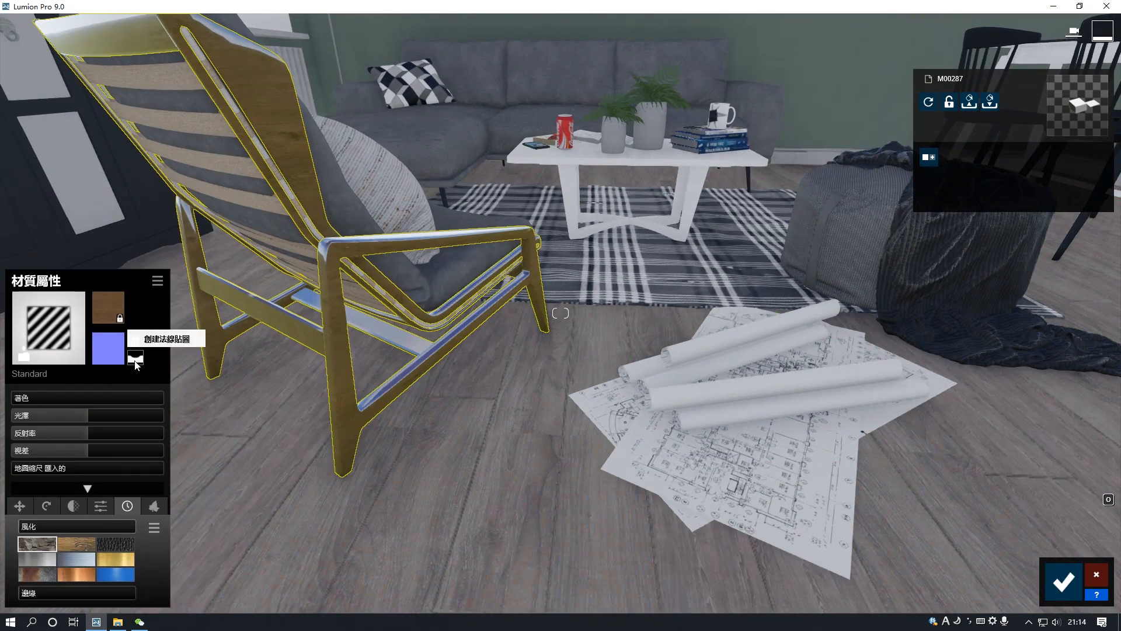
left_click(135, 359)
left_click(138, 451)
left_click(31, 472)
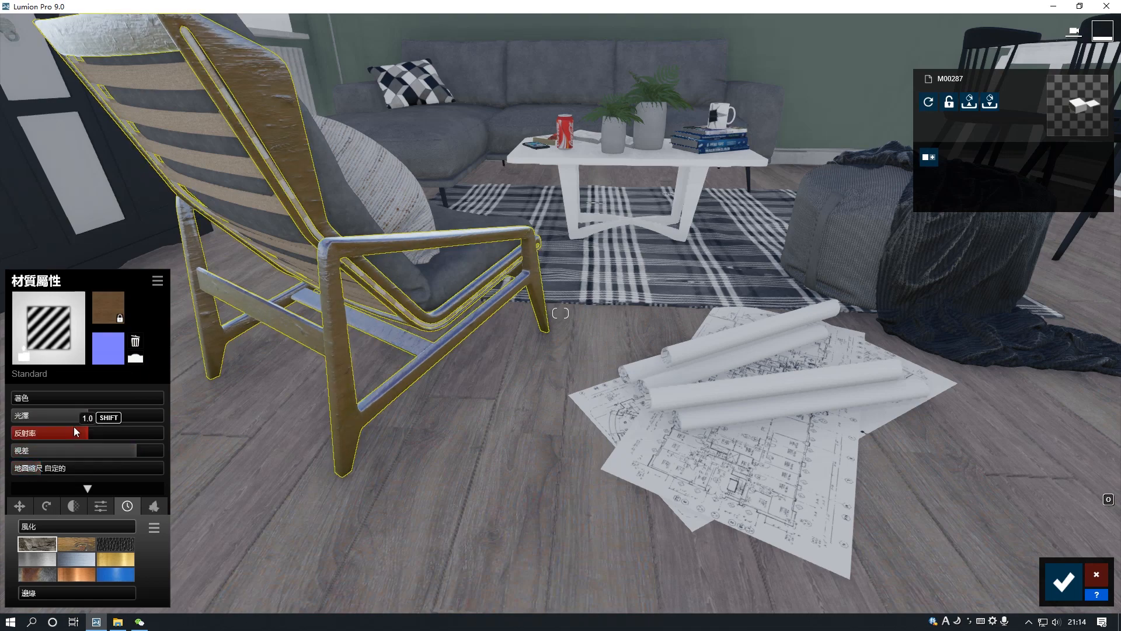
mouse_move(84, 433)
left_mouse_down()
mouse_move(54, 432)
mouse_move(63, 435)
left_mouse_up()
Apply the wood weathering type to the armchair frame at a low amount and set its edge value to 0.1.
left_click(71, 543)
mouse_move(48, 524)
left_mouse_down()
mouse_move(38, 524)
mouse_move(65, 528)
mouse_move(46, 531)
left_mouse_up()
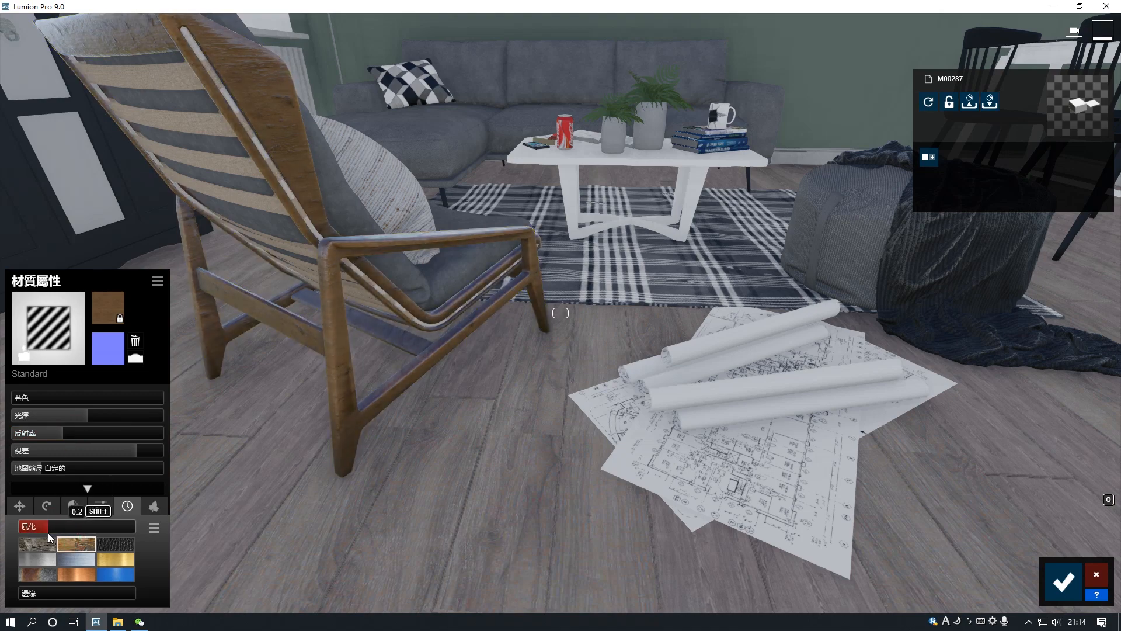
left_click(56, 526)
left_click_drag(55, 531, 36, 534)
left_click_drag(22, 591, 25, 594)
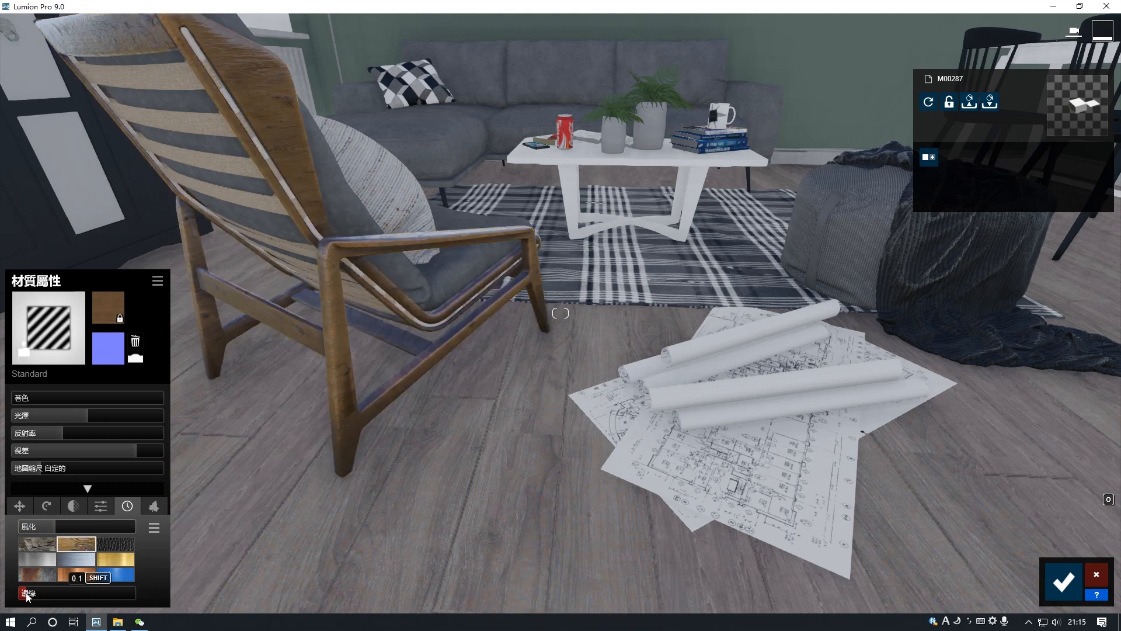
Give one set of floor planks the Standard material with a generated normal map, reduced reflectivity, increased relief and the imported map scale.
key("s")
right_click_drag(251, 454, 225, 404)
left_click(483, 471)
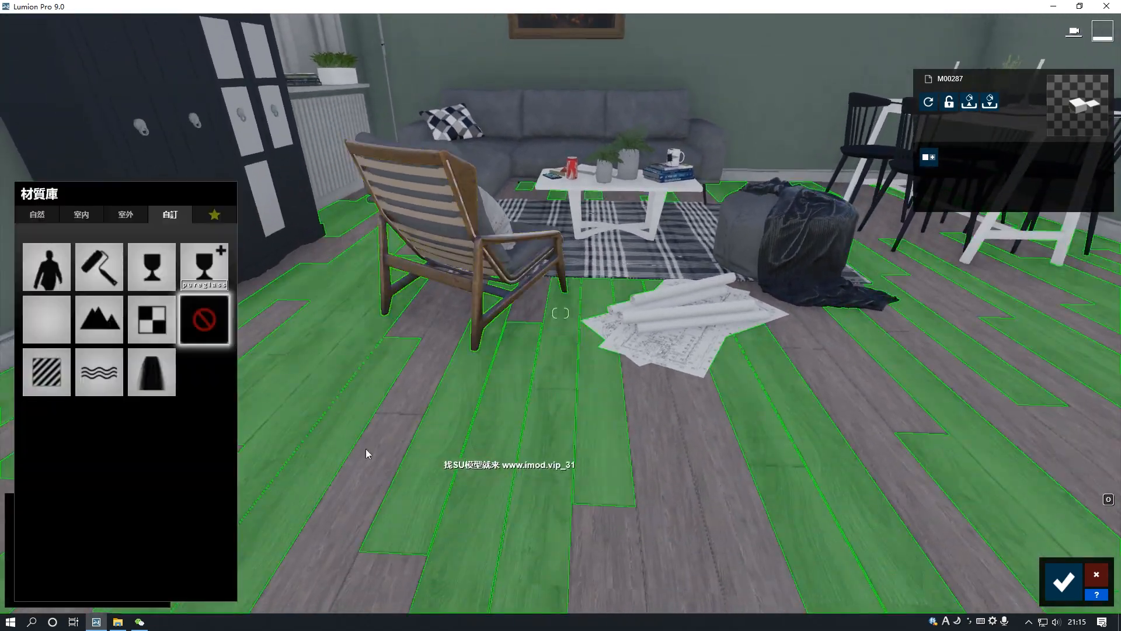
left_click(42, 321)
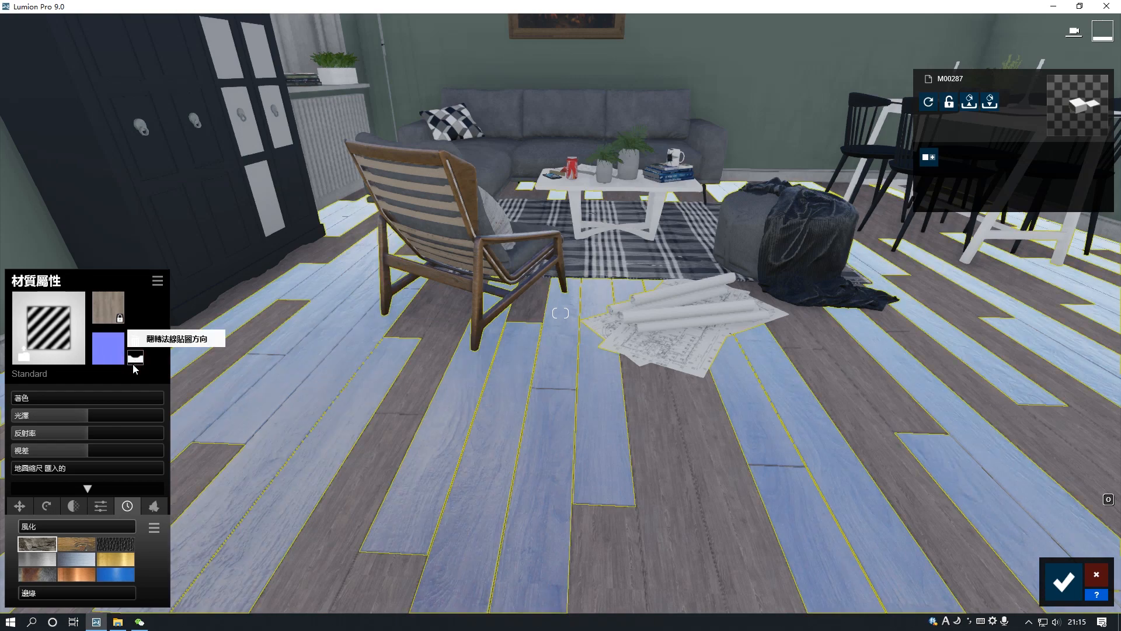
left_click_drag(76, 431, 133, 450)
left_click(44, 469)
left_click_drag(44, 469, 16, 468)
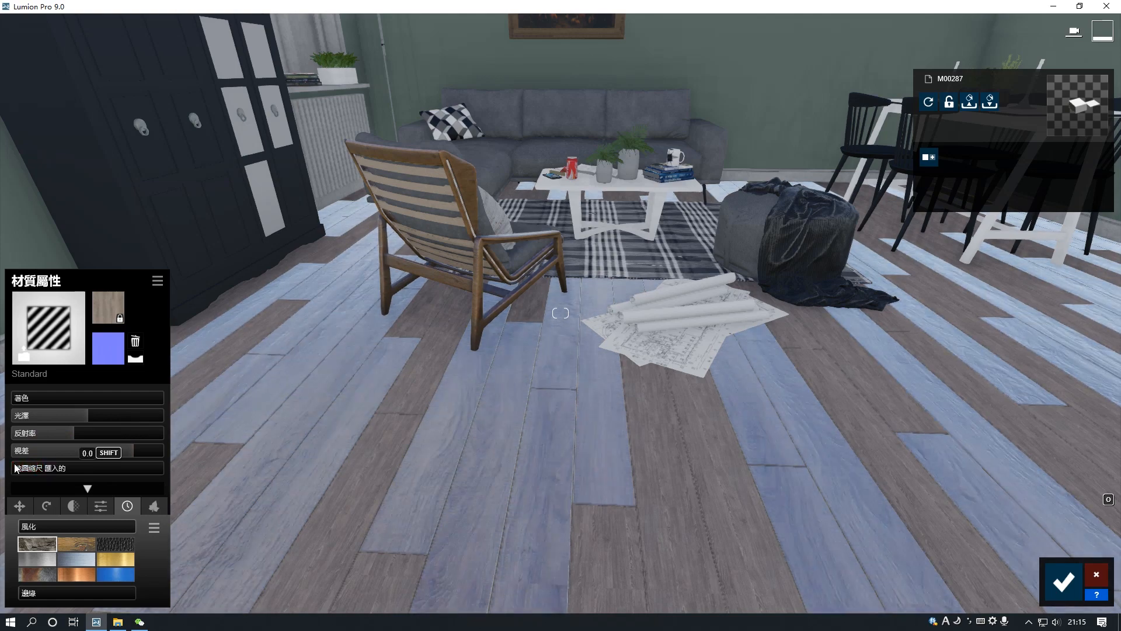
Apply the wood weathering type to the floor planks at a minimal amount and set their relief to 1.2.
left_click(68, 542)
mouse_move(49, 527)
left_mouse_down()
mouse_move(25, 527)
mouse_move(40, 533)
left_mouse_up()
key("w")
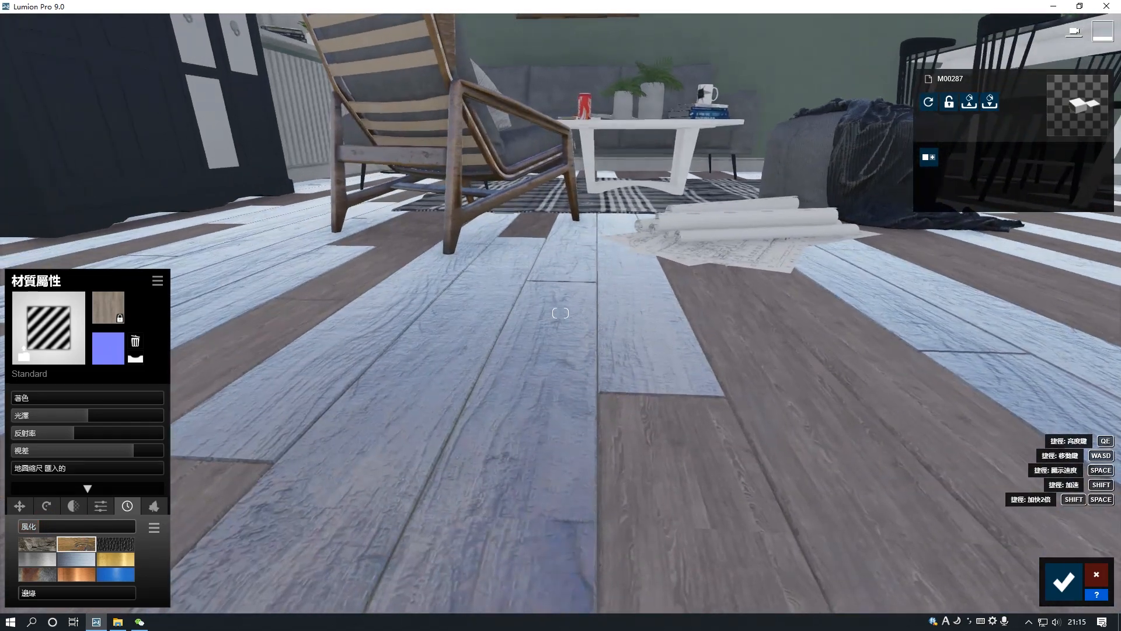
key("a")
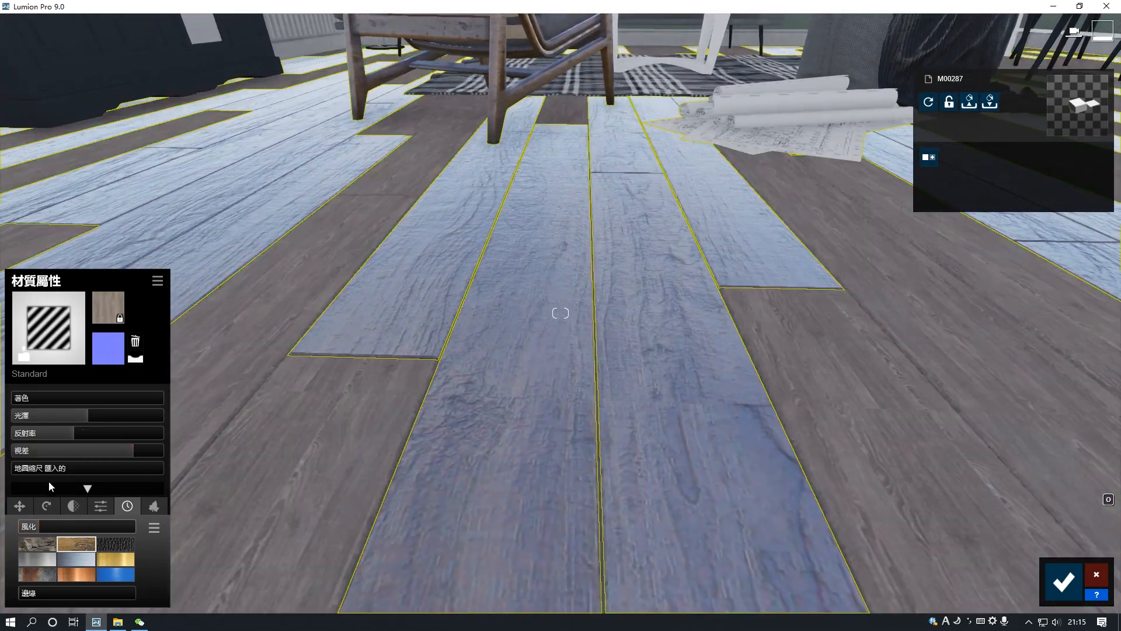
left_click_drag(35, 533, 17, 529)
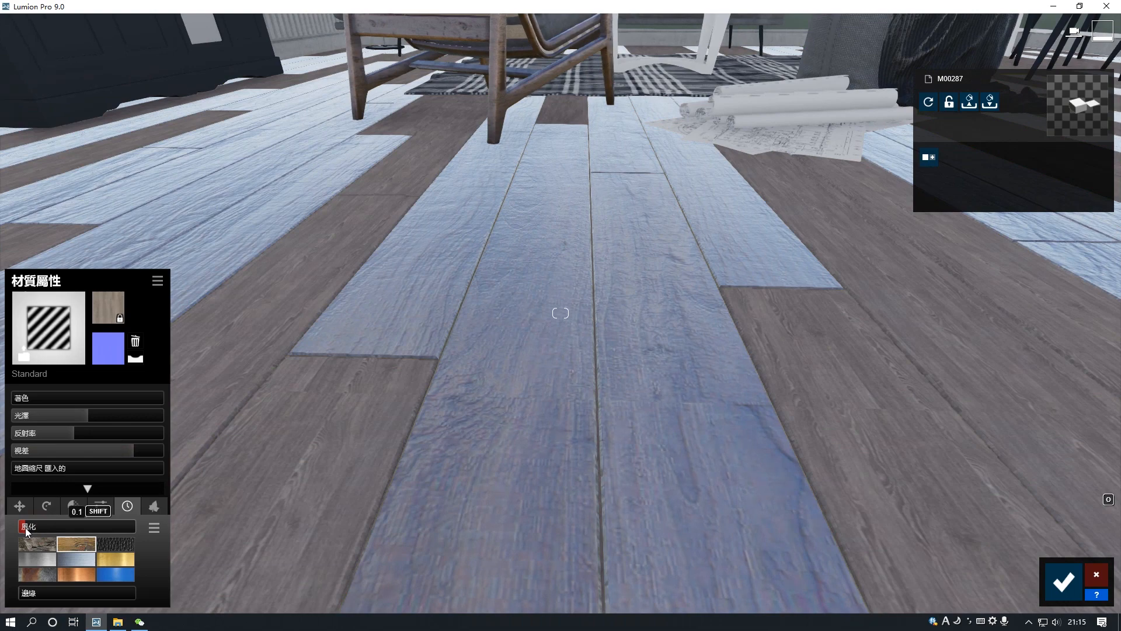
left_click_drag(131, 454, 174, 450)
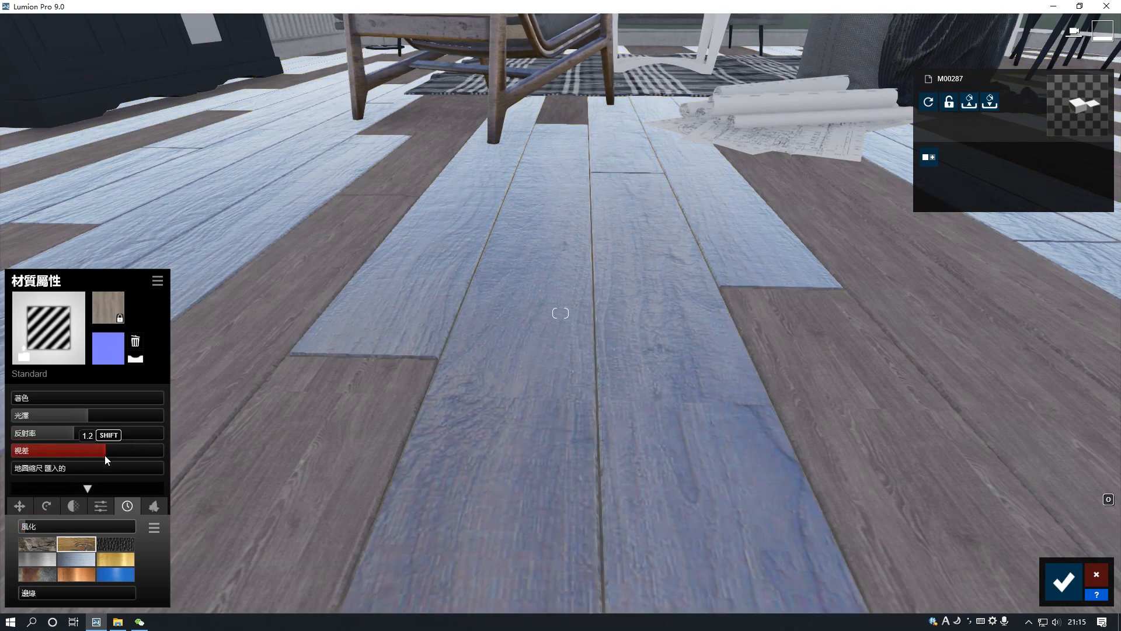
Copy the finished plank material onto the remaining floor planks and save the material changes.
left_click(158, 280)
left_click(161, 324)
left_click(296, 398)
left_click(67, 372)
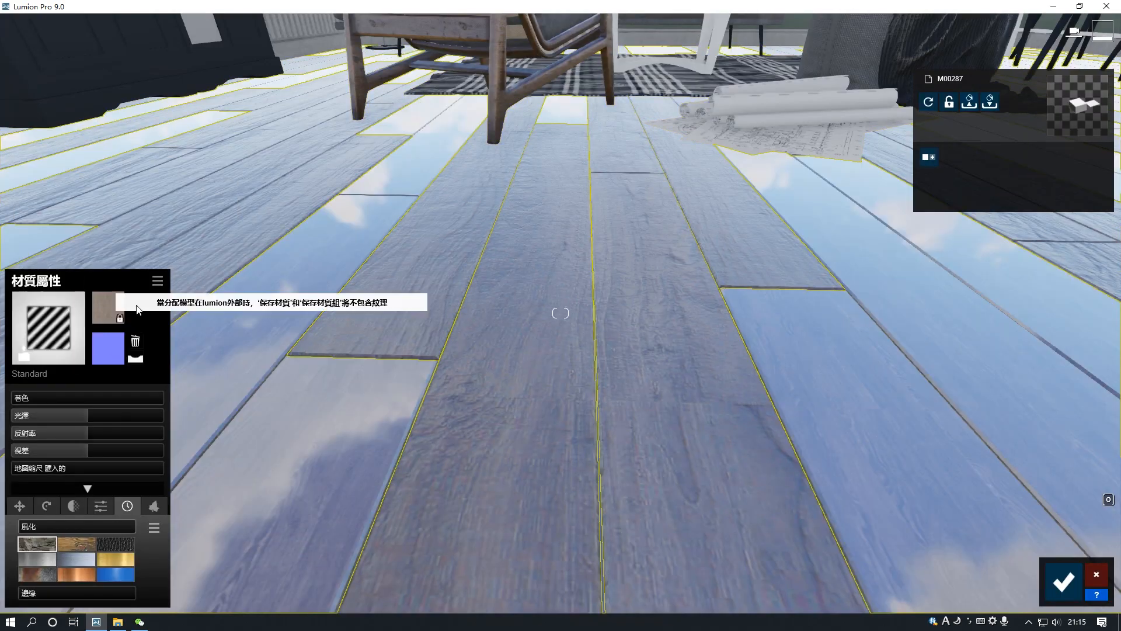
left_click(158, 280)
left_click(105, 279)
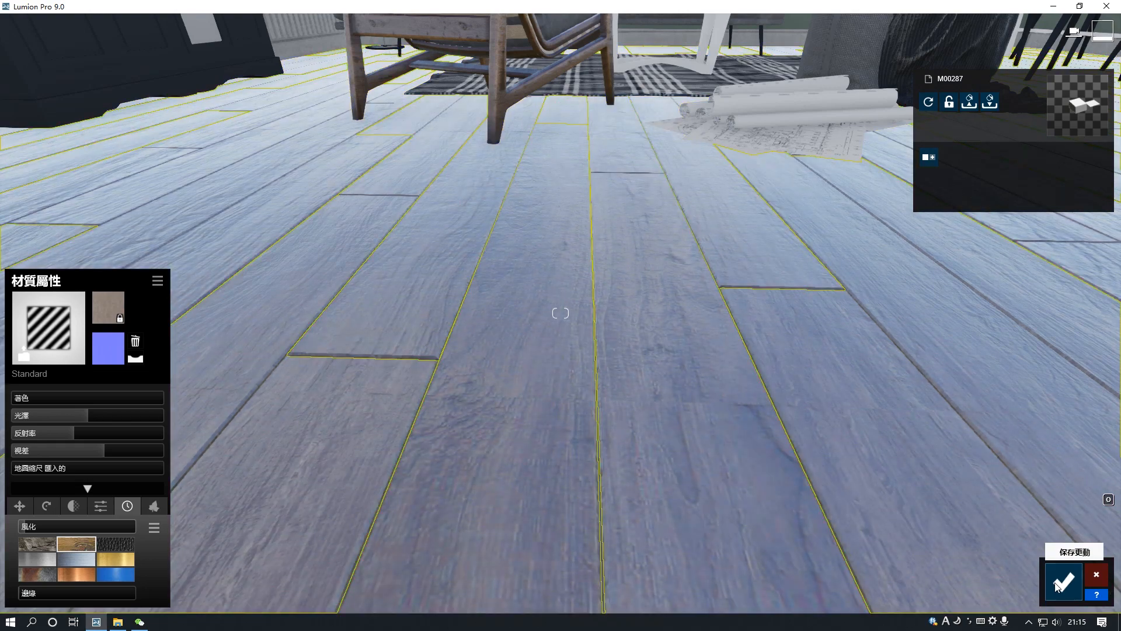
left_click(1062, 581)
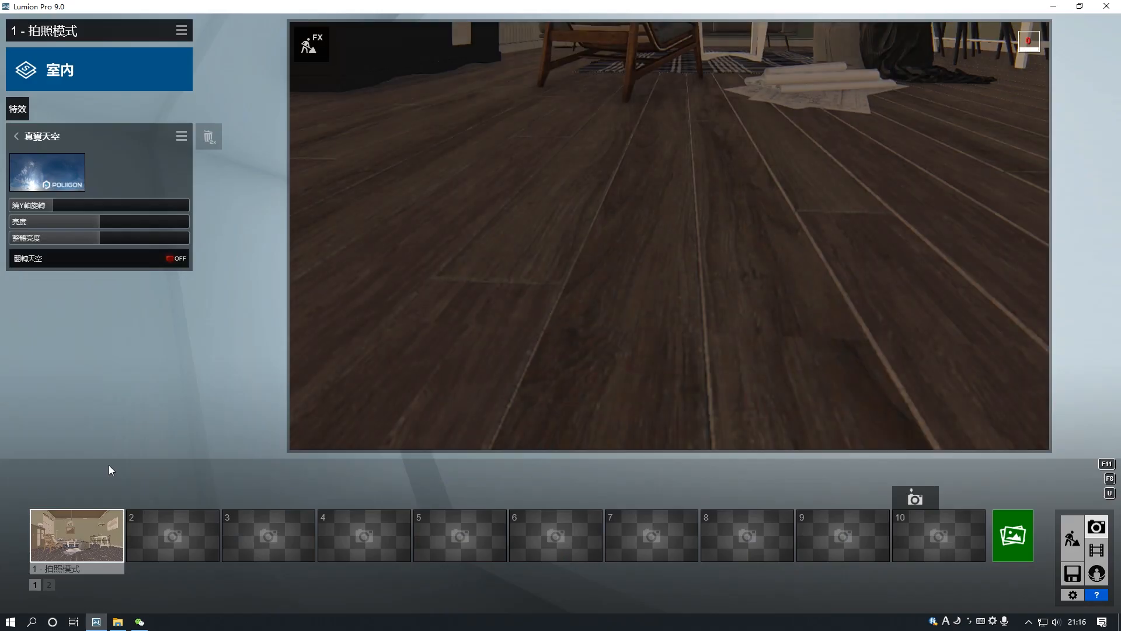
Return to the first photo's stored view, choose a different real sky and adjust its rotation around the Y axis.
left_click(95, 534)
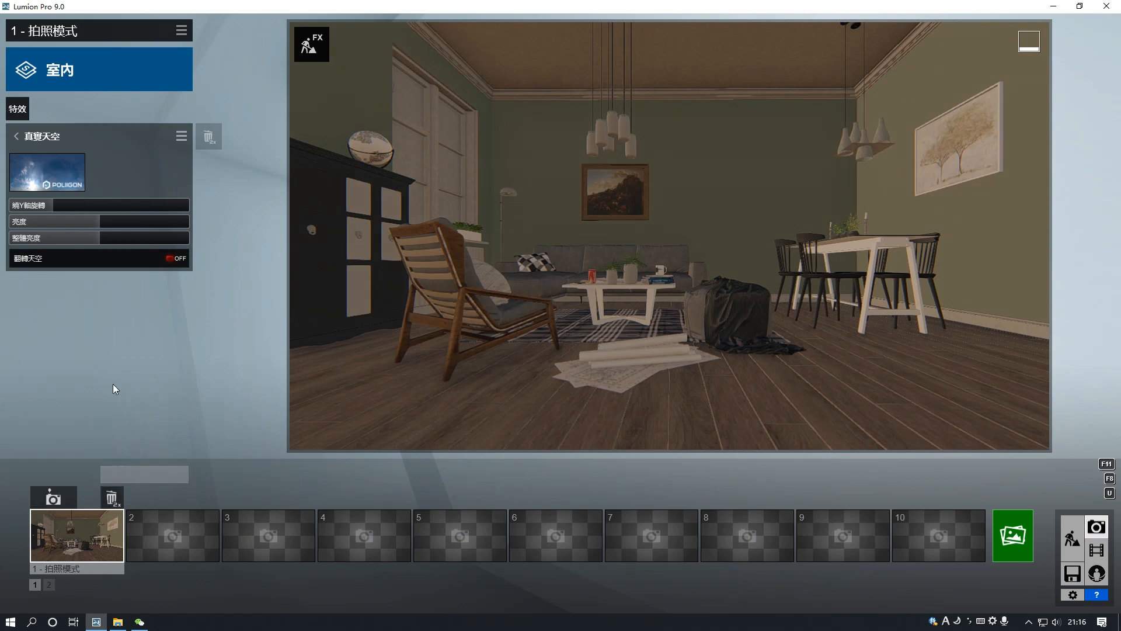
mouse_move(53, 203)
left_mouse_down()
mouse_move(131, 204)
mouse_move(33, 209)
left_mouse_up()
left_click(51, 175)
left_click(485, 122)
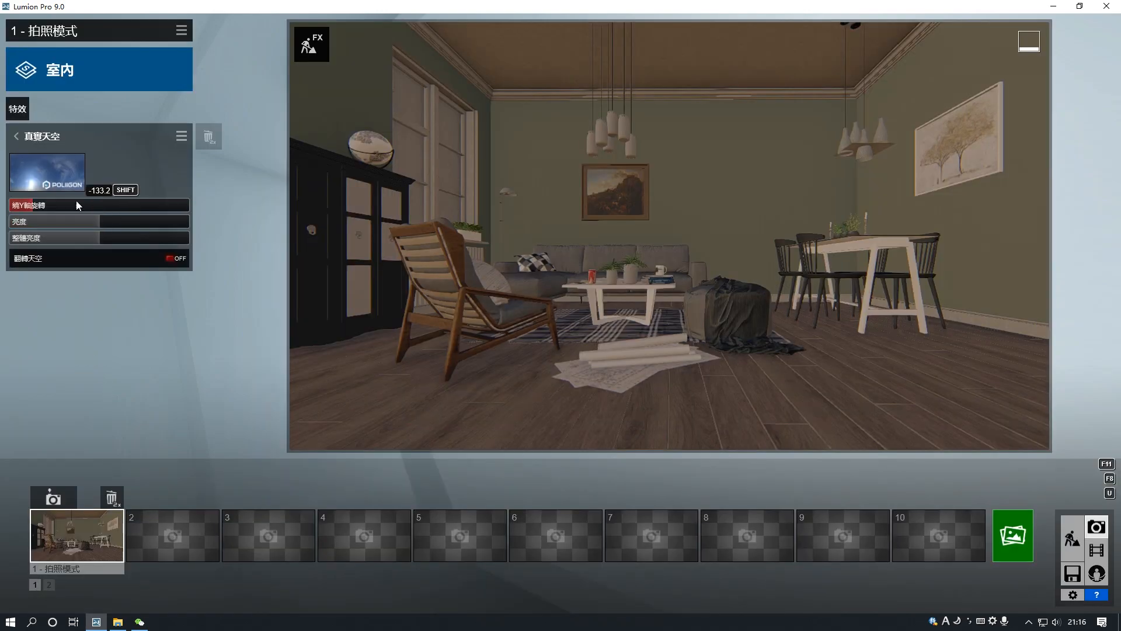
mouse_move(33, 208)
left_mouse_down()
mouse_move(93, 205)
mouse_move(29, 205)
mouse_move(39, 207)
left_mouse_up()
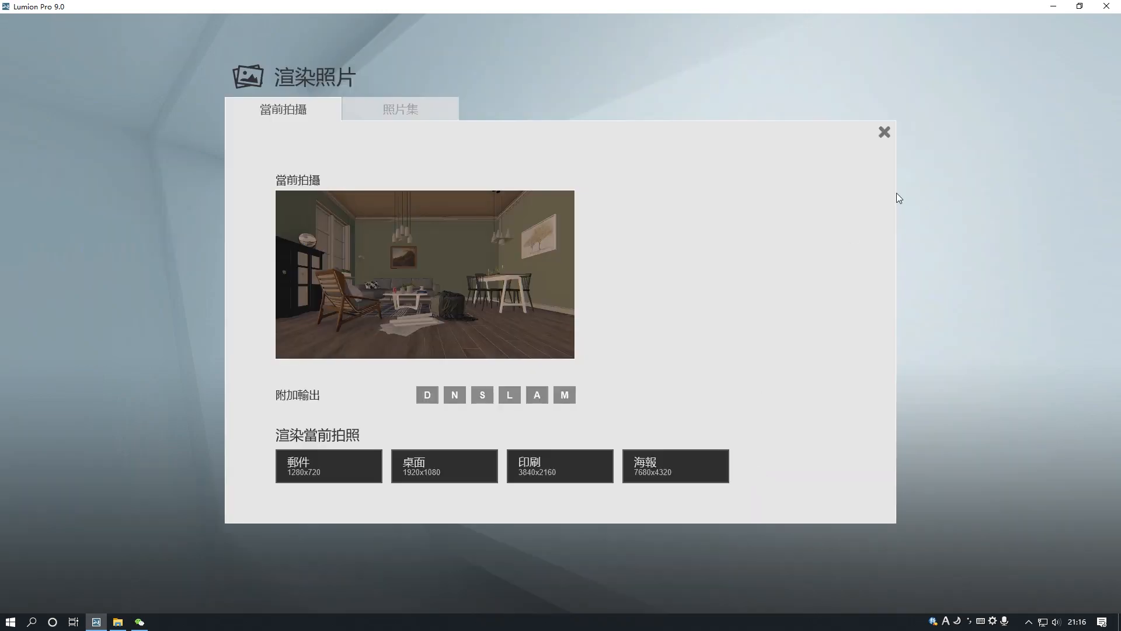
Increase the focal length, reframe the camera on the seating and dining area, and store the view in the first photo.
left_click(885, 133)
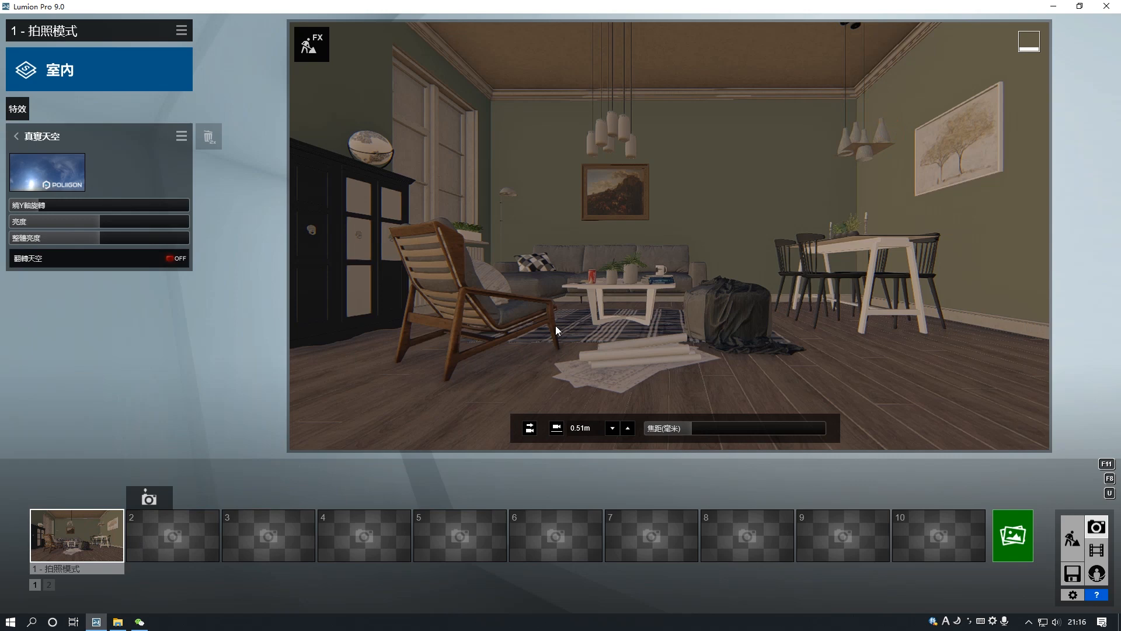
left_click_drag(699, 429, 713, 433)
scroll(685, 388, "down", 5)
right_click_drag(684, 387, 685, 388)
key("q")
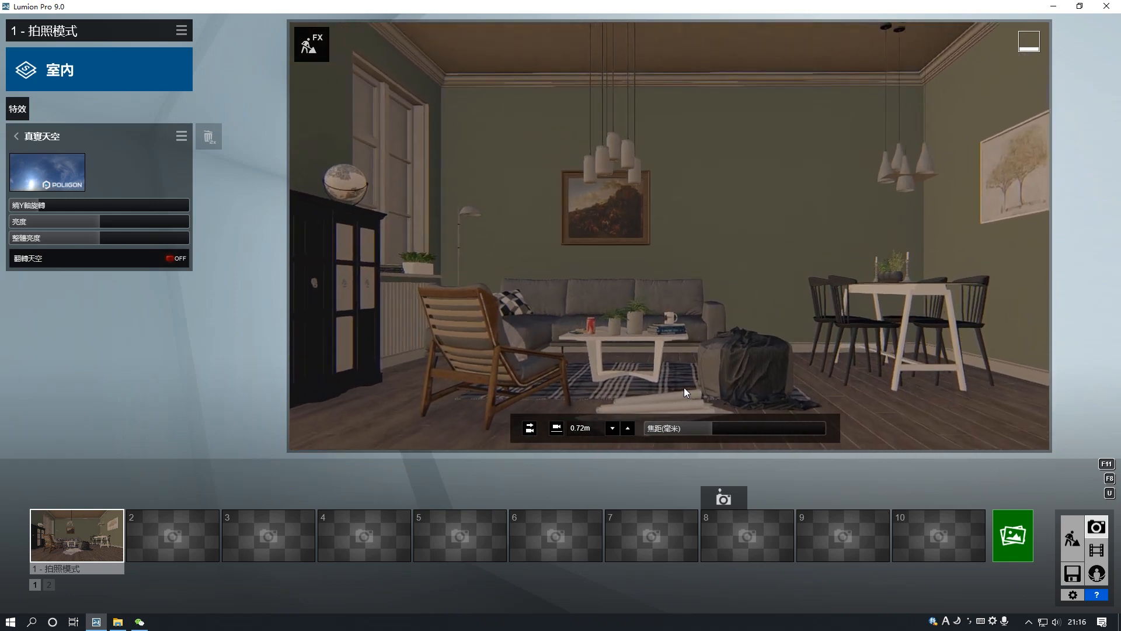
key("w")
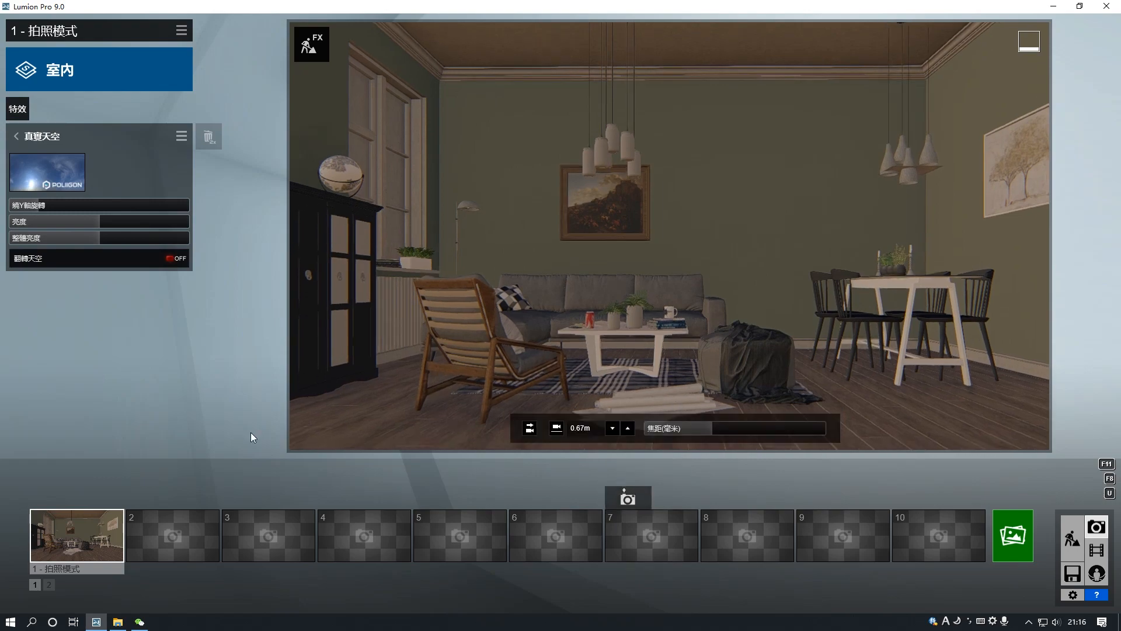
left_click(53, 498)
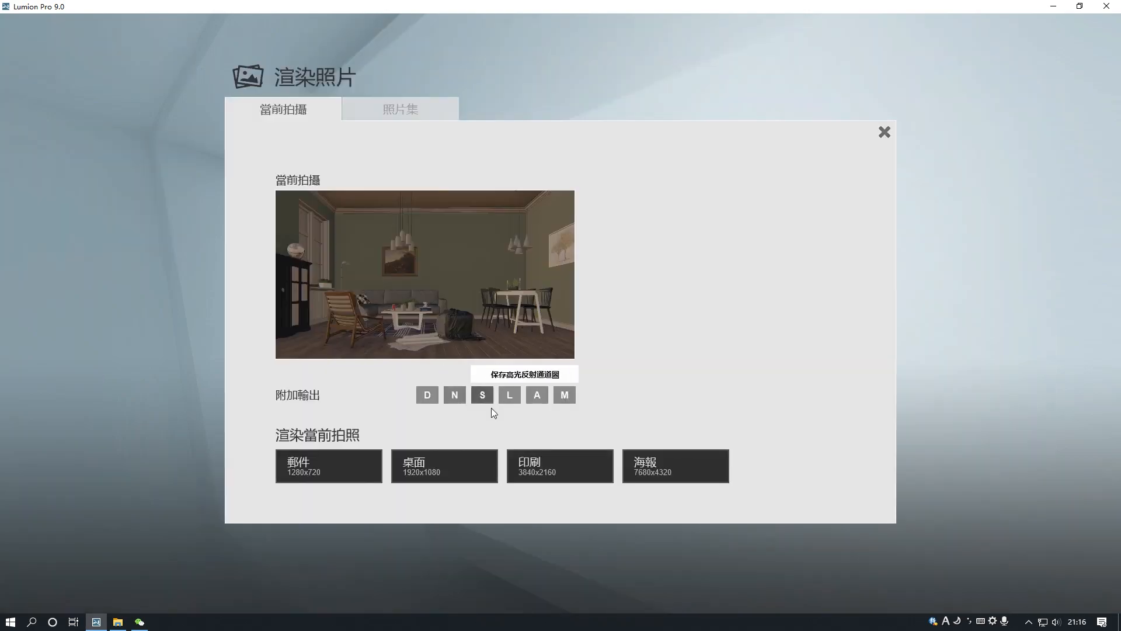
Render the current shot at print size 3840x2160 and save it as a JPG named 1 in a new "jpg" folder.
left_click(590, 464)
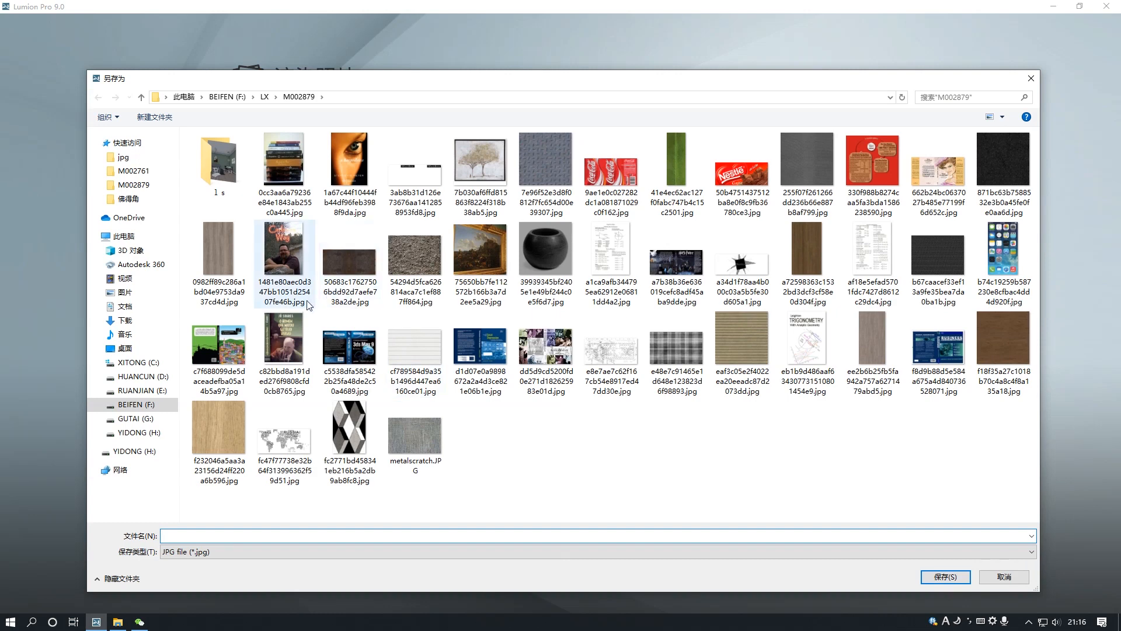
left_click(154, 117)
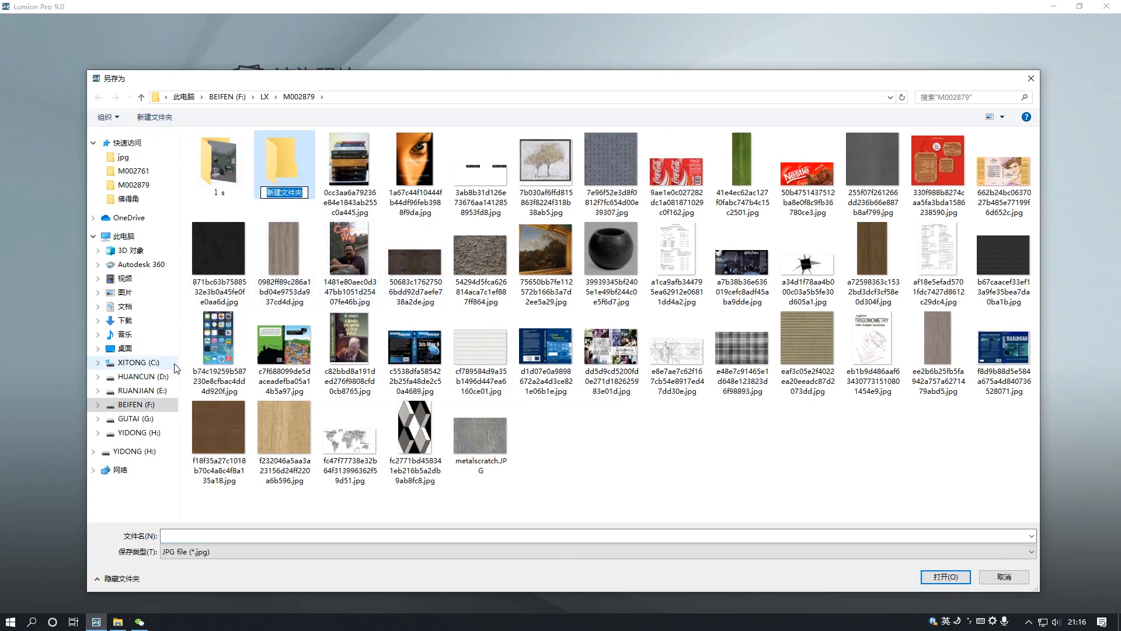
type("jpg")
key("Return")
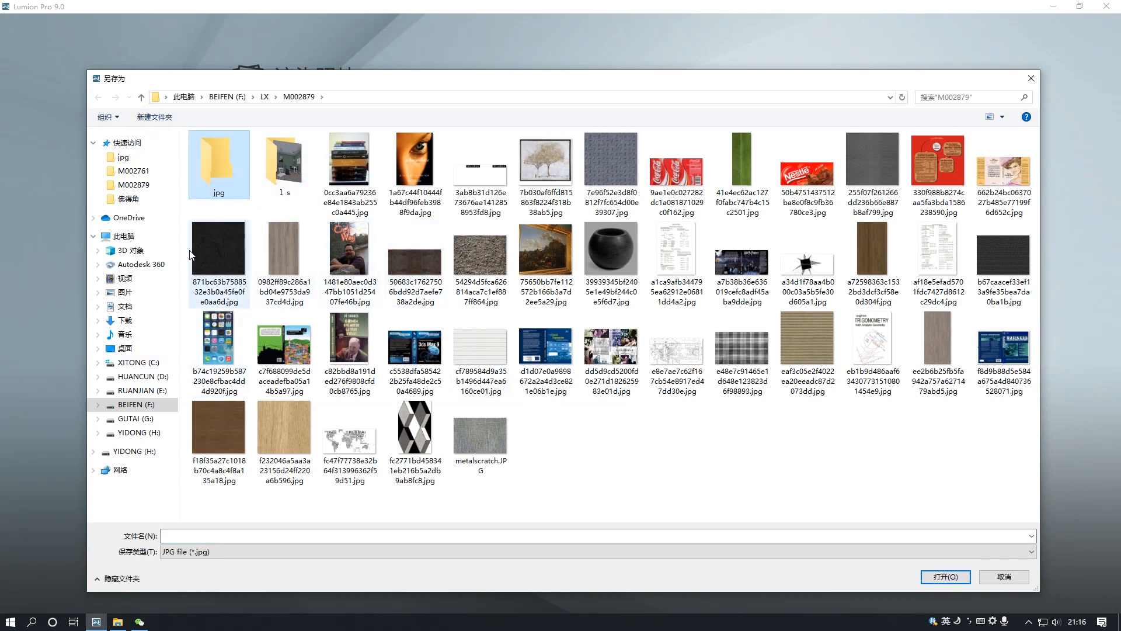
double_click(221, 169)
left_click(220, 533)
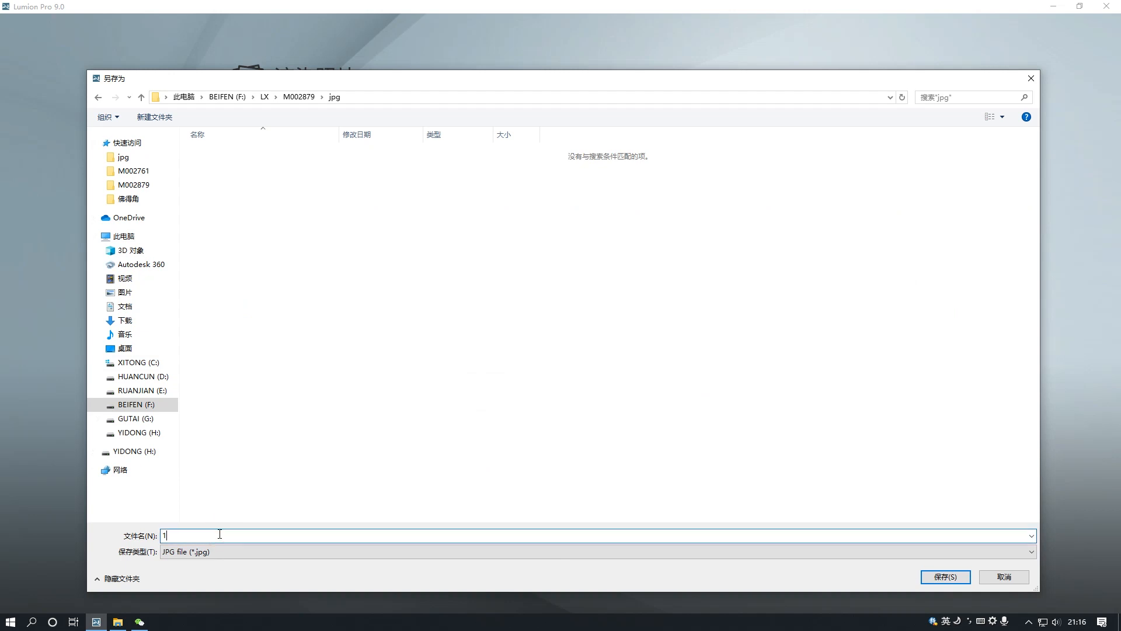
type("1")
key("Return")
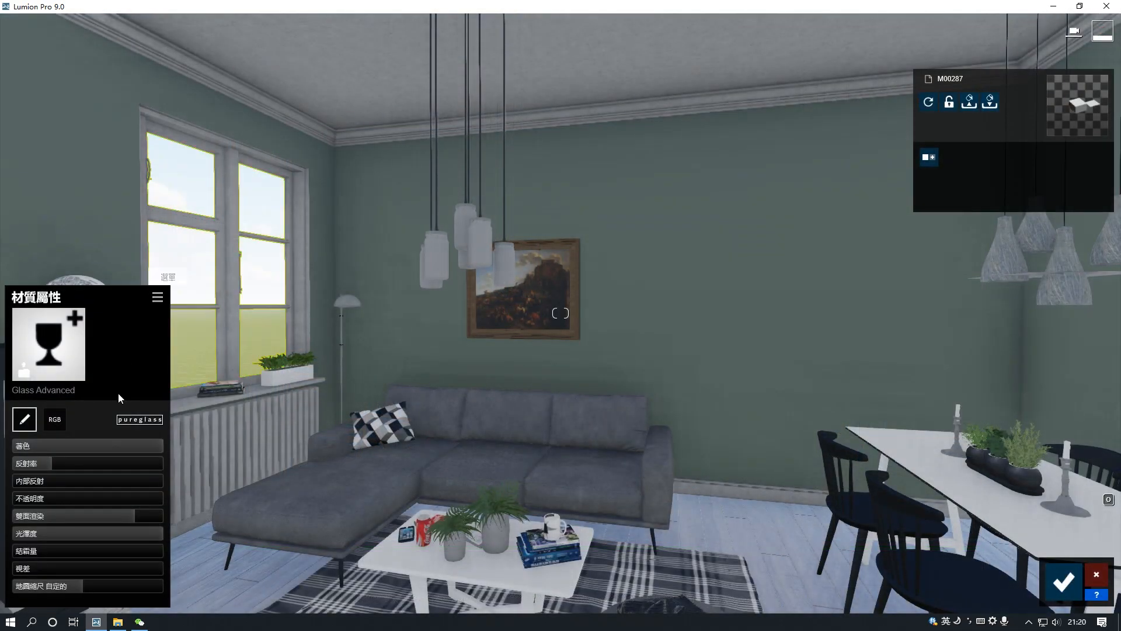
Adjust the window panes' advanced glass reflectivity and internal reflection, and slightly darken the glass colour.
left_click_drag(89, 460, 98, 463)
left_click(44, 479)
left_click(62, 429)
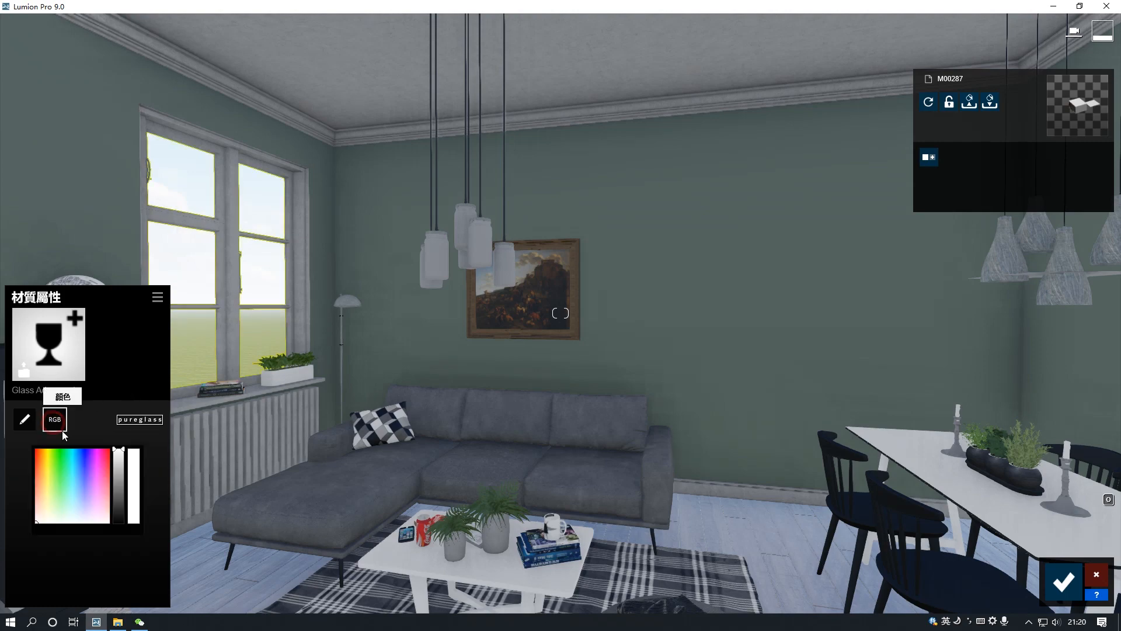
left_click_drag(115, 460, 118, 458)
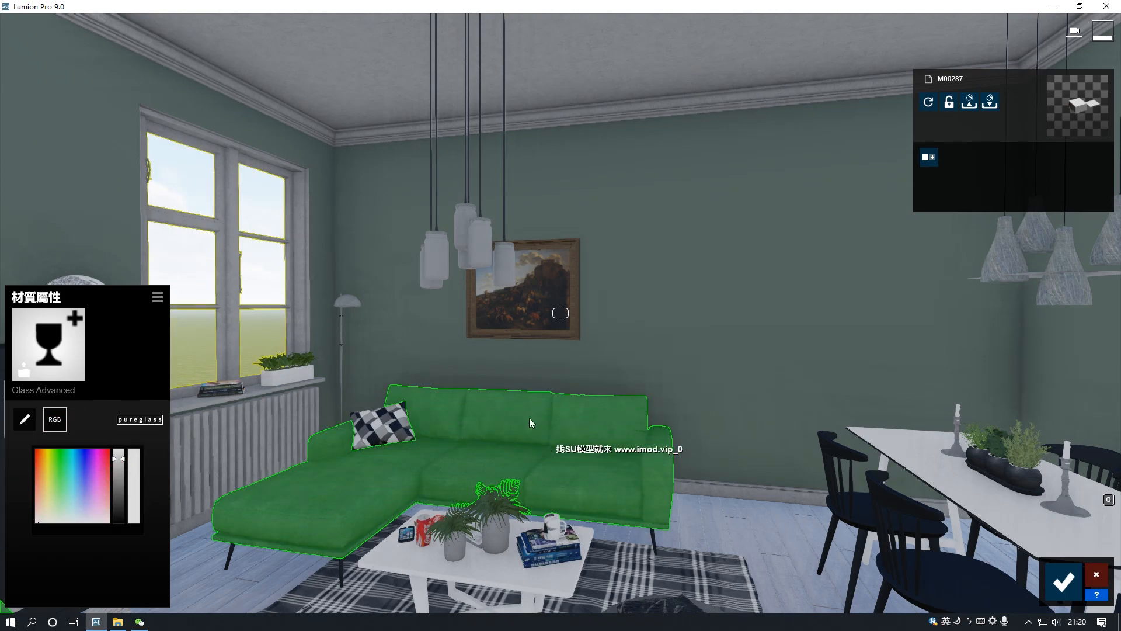
Assign Interior Glass 001 to the jar-shaped pendant lamps and adjust their glass reflectivity.
left_click(482, 255)
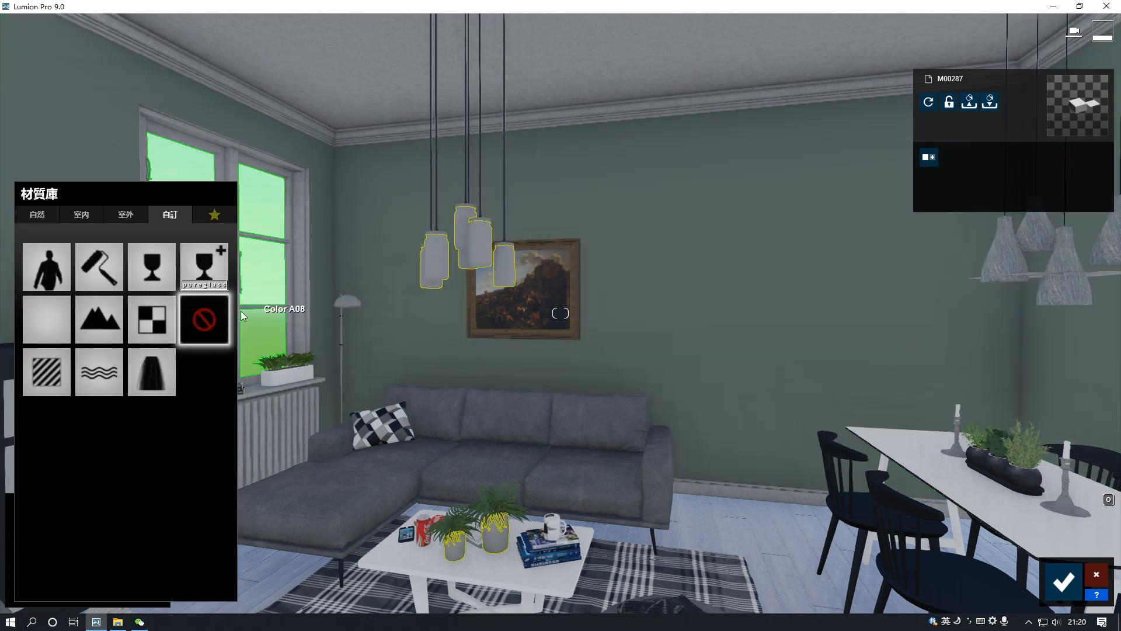
left_click(91, 217)
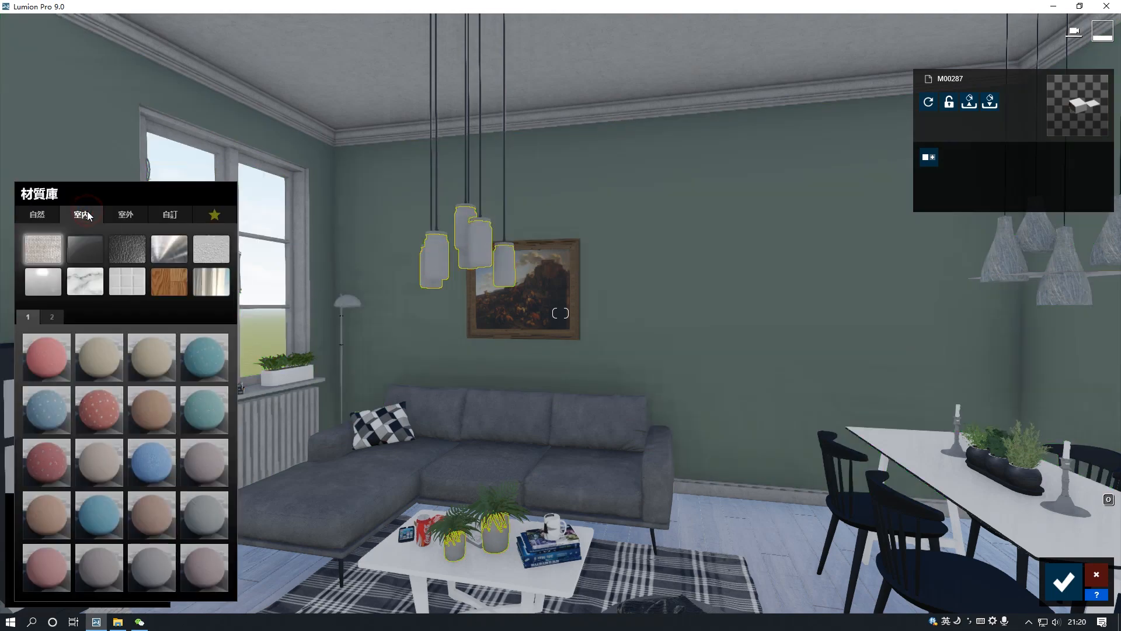
left_click(92, 246)
left_click(50, 356)
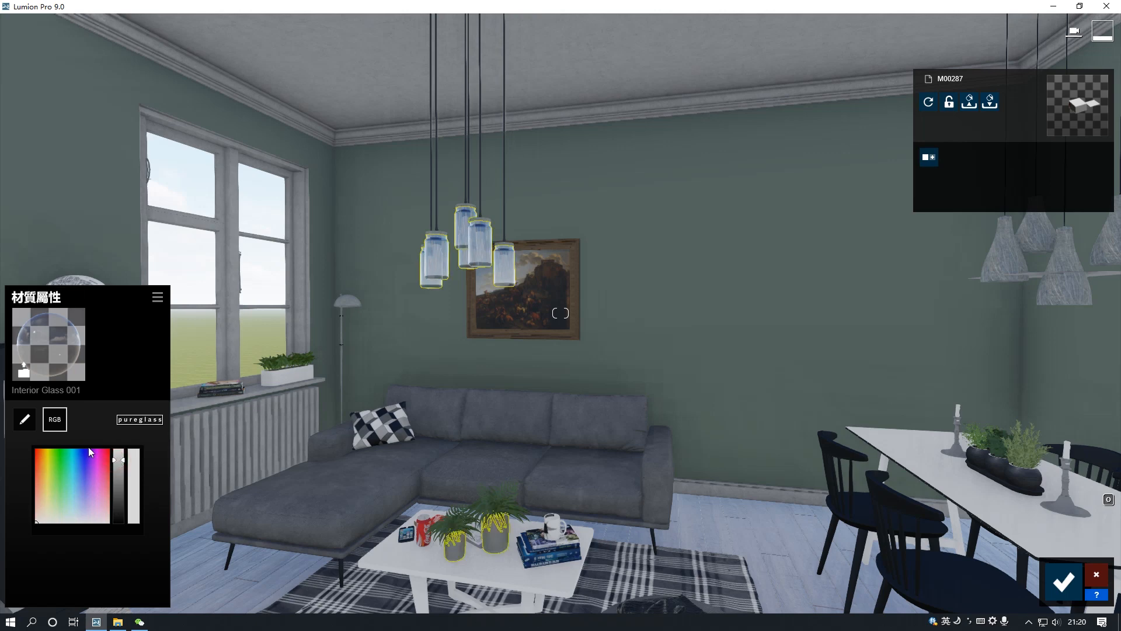
left_click(25, 419)
left_click_drag(72, 461, 90, 464)
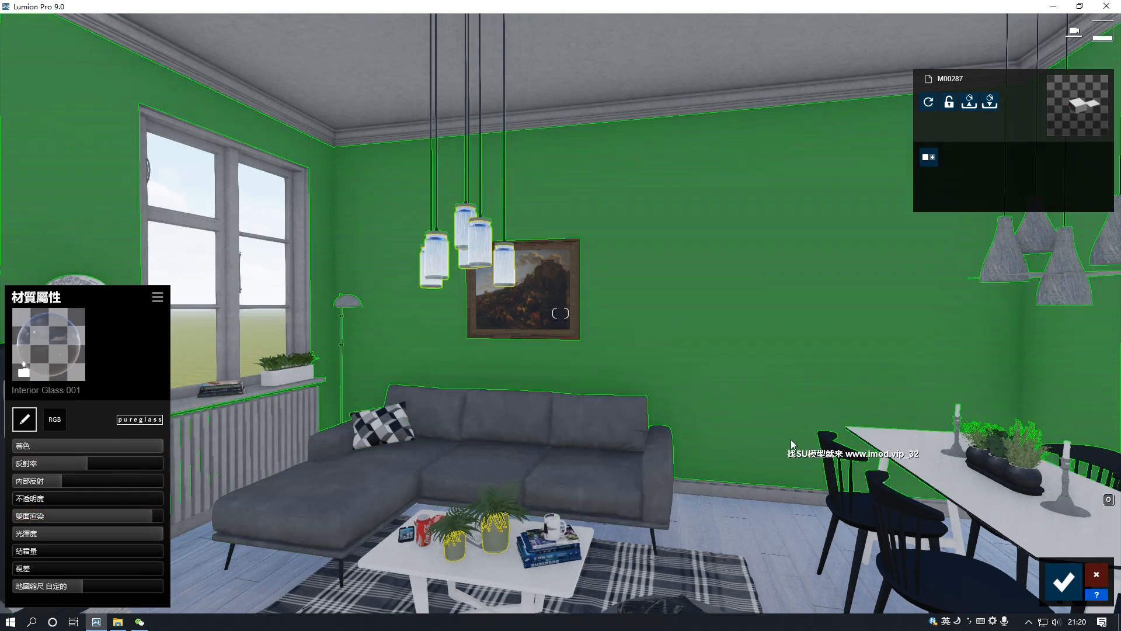
Assign the Standard material to the grey sofa and armchair upholstery, flip its normal map, lower the reflectivity and set relief to 1.6.
right_click_drag(790, 443, 887, 552)
right_click_drag(887, 397, 808, 422)
left_click(419, 350)
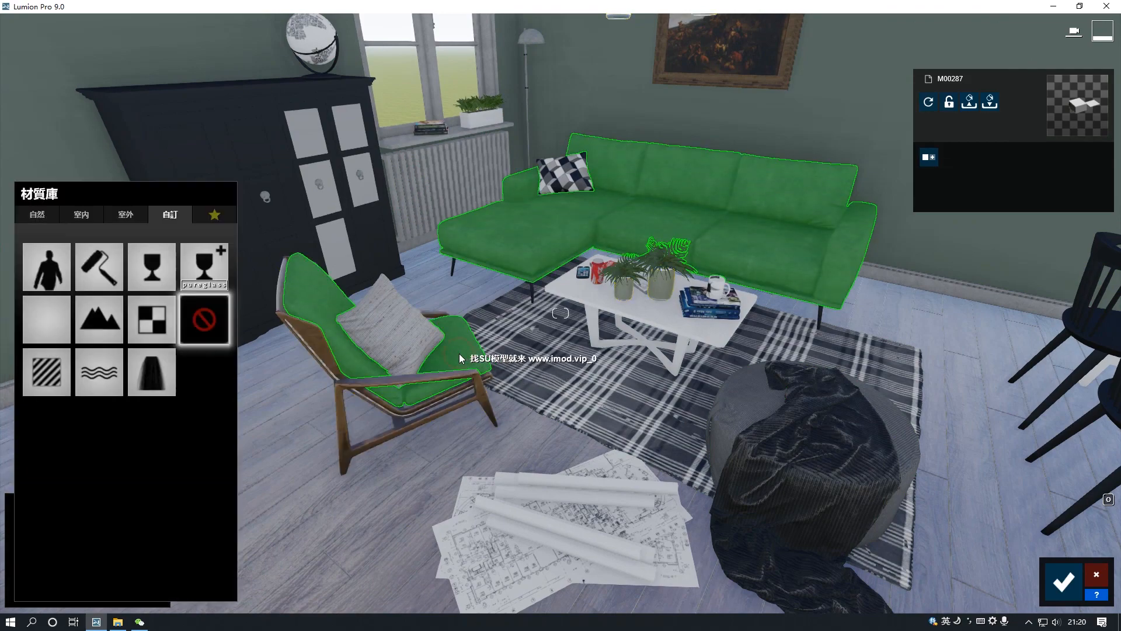
left_click(61, 371)
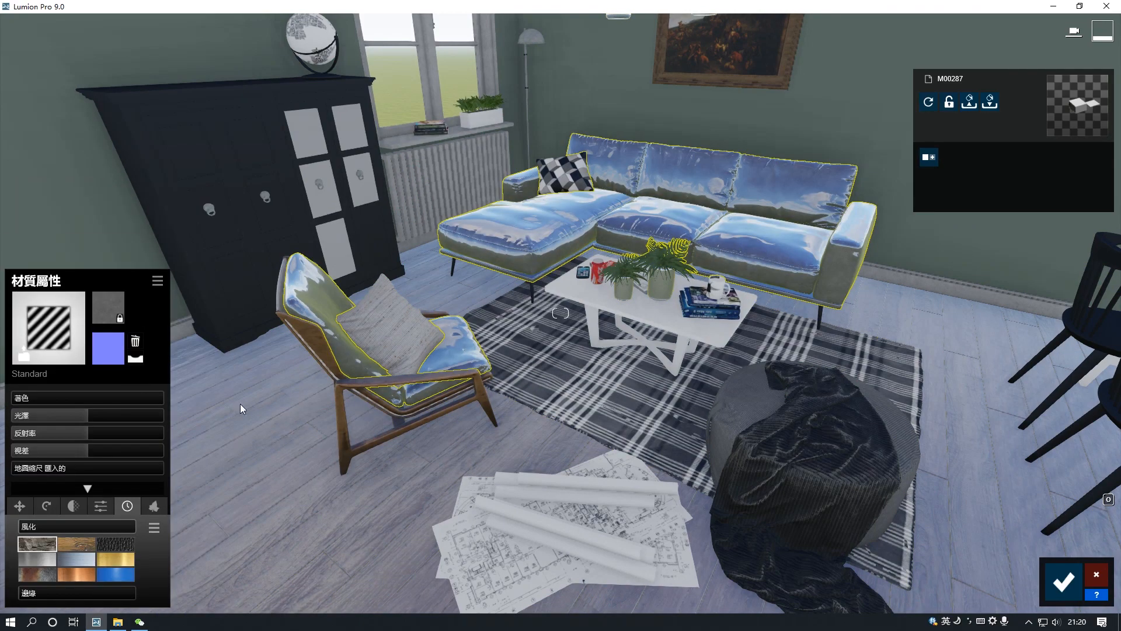
key("w")
right_click_drag(395, 405, 478, 387)
key("w")
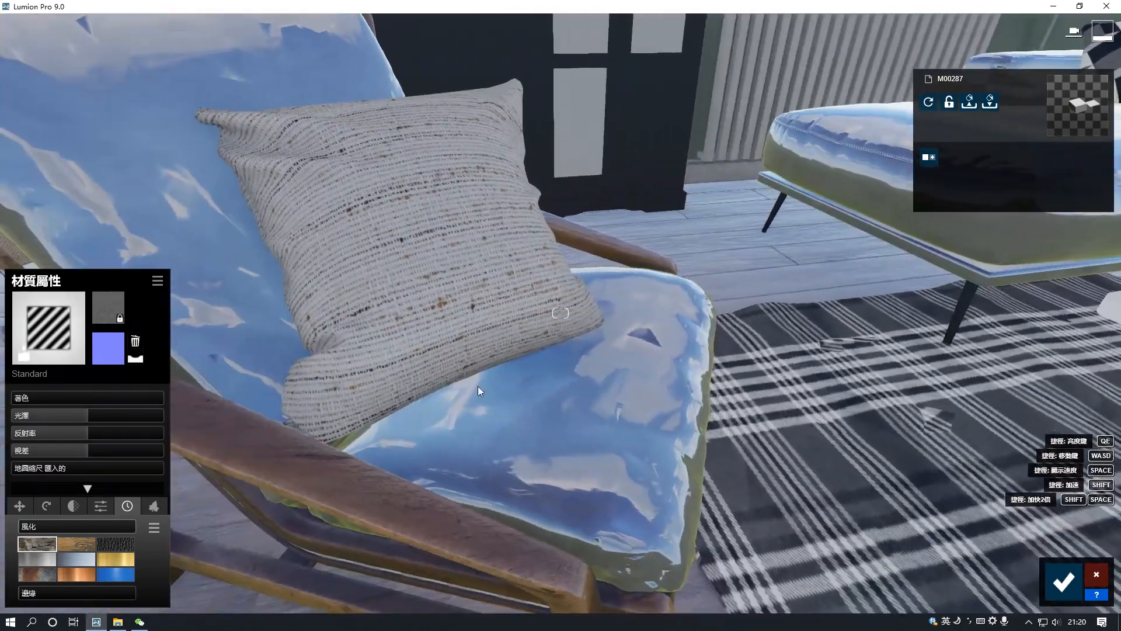
left_click(138, 358)
left_click_drag(66, 431, 135, 452)
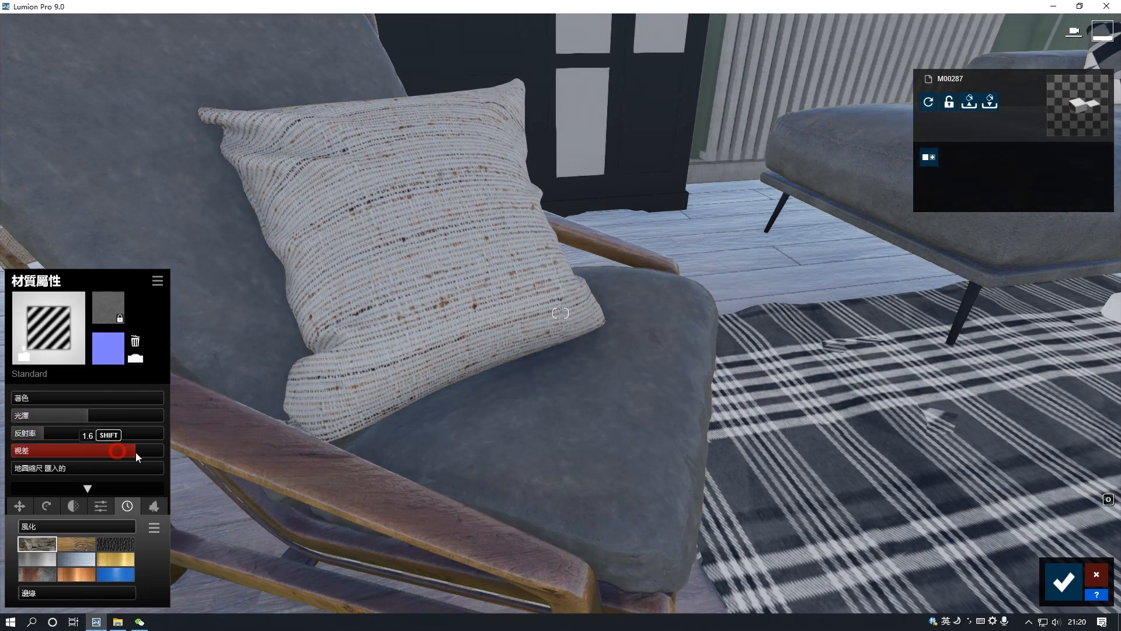
Adjust the upholstery's map scale, add a little weathering and slightly soften its edges.
left_click(40, 467)
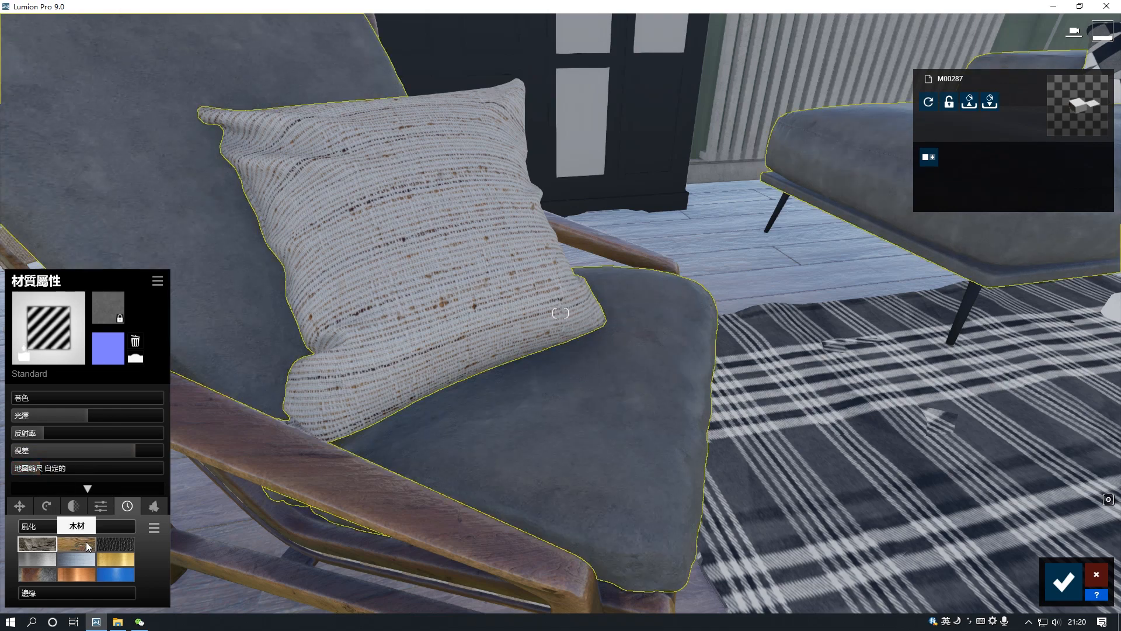
left_click_drag(43, 528, 50, 527)
left_click(27, 592)
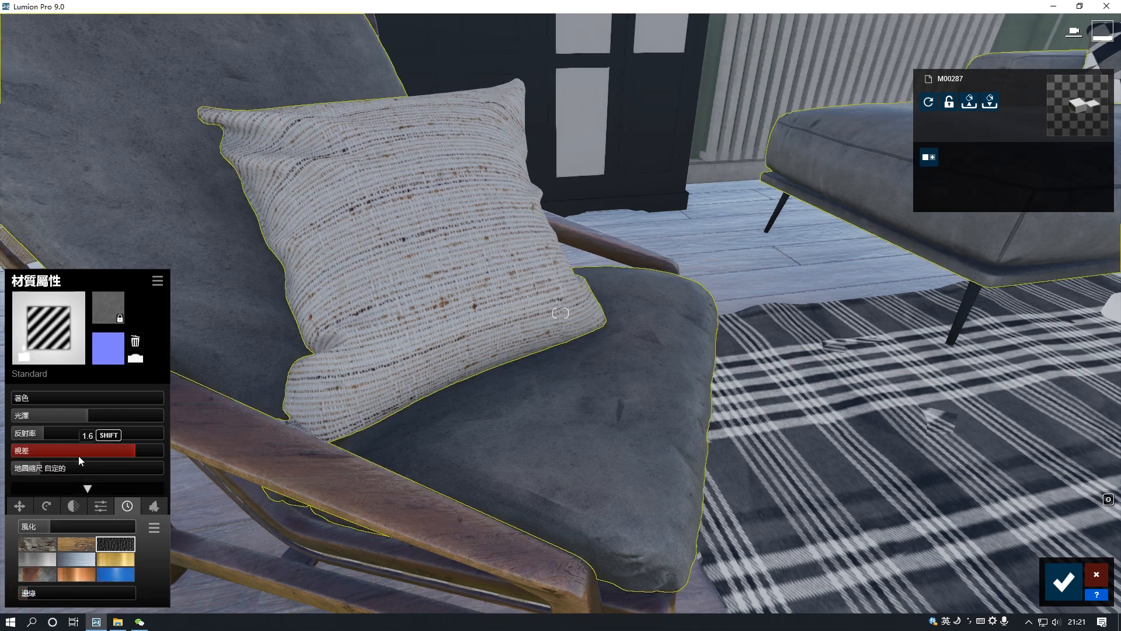
Assign the Standard material to the armchair's woven cushion, flip its normal map, lower the reflectivity and set relief to 1.6.
left_click(400, 280)
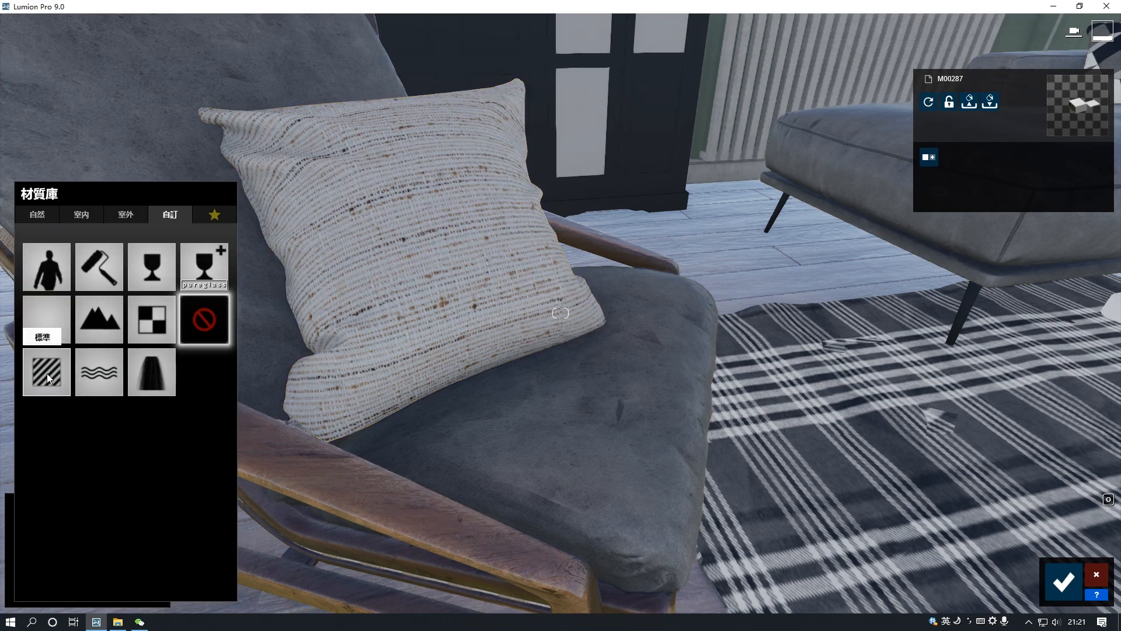
left_click(47, 373)
left_click(133, 358)
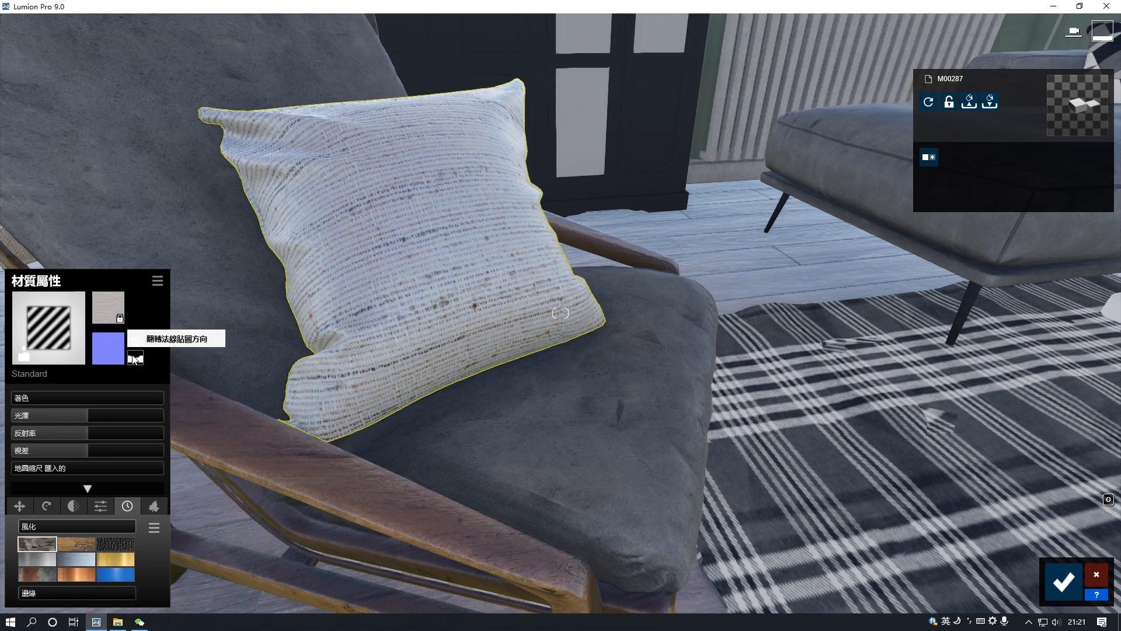
left_click_drag(51, 433, 131, 451)
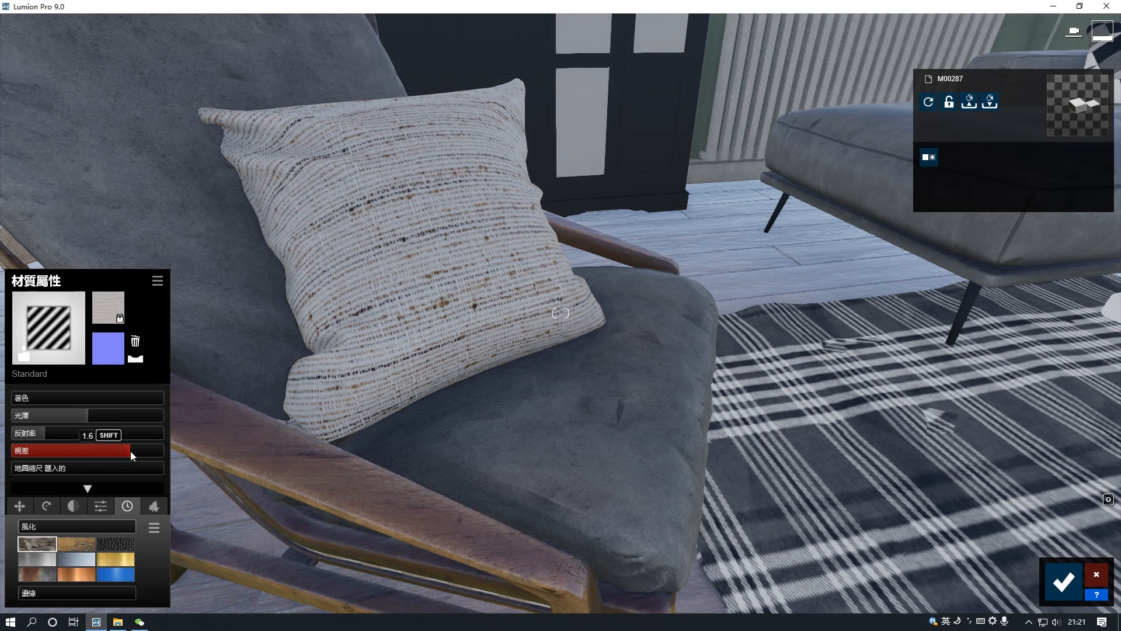
Give the woven cushion a custom map scale, light weathering and an edge value of 0.1.
left_click(38, 469)
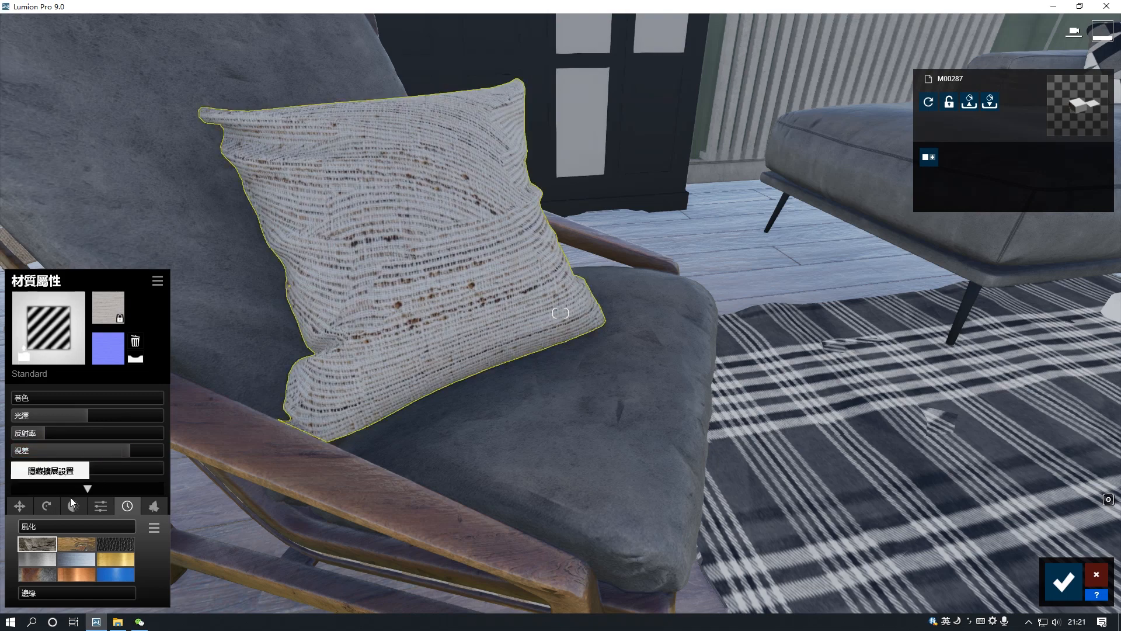
left_click(115, 544)
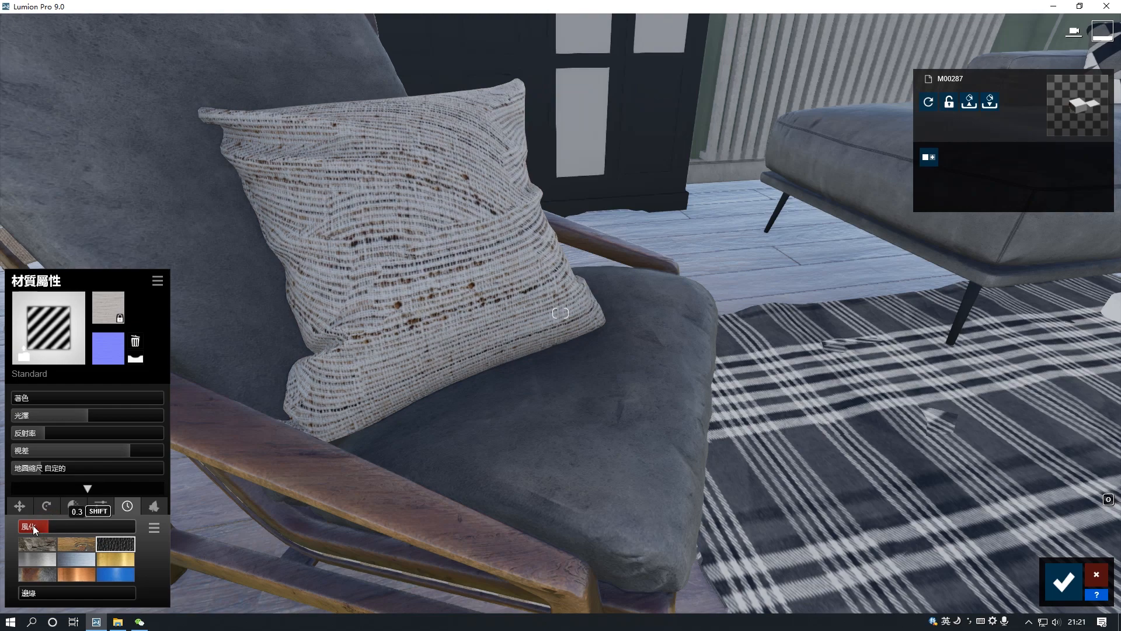
left_click_drag(23, 593, 29, 594)
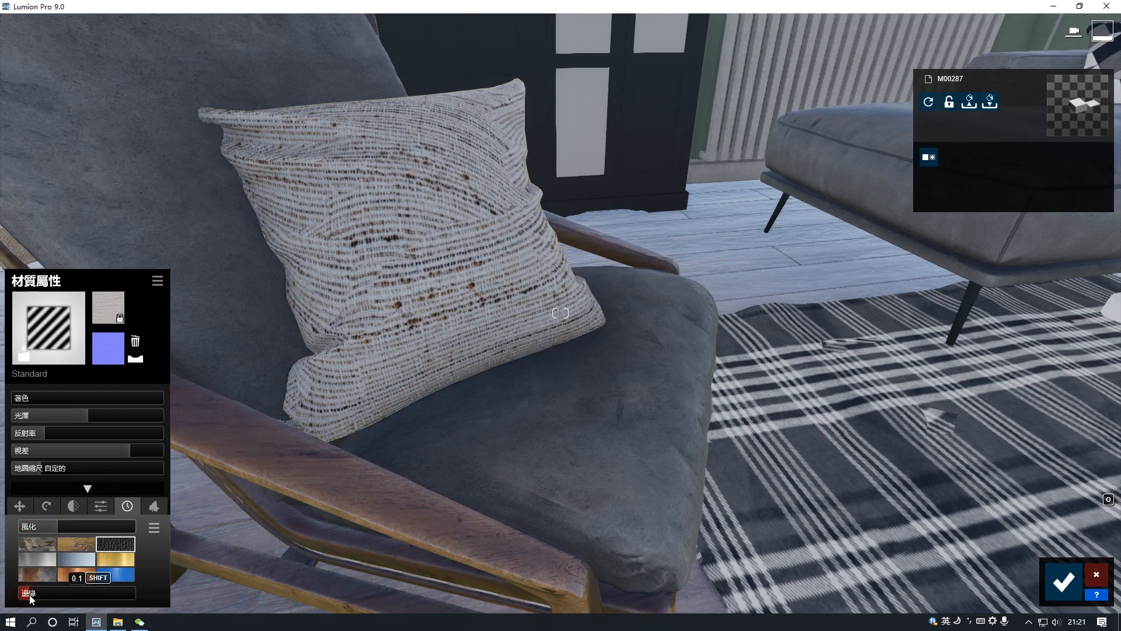
Assign the Standard material to the floor lamp's bulb and raise its emissive value.
right_click_drag(256, 374, 262, 370)
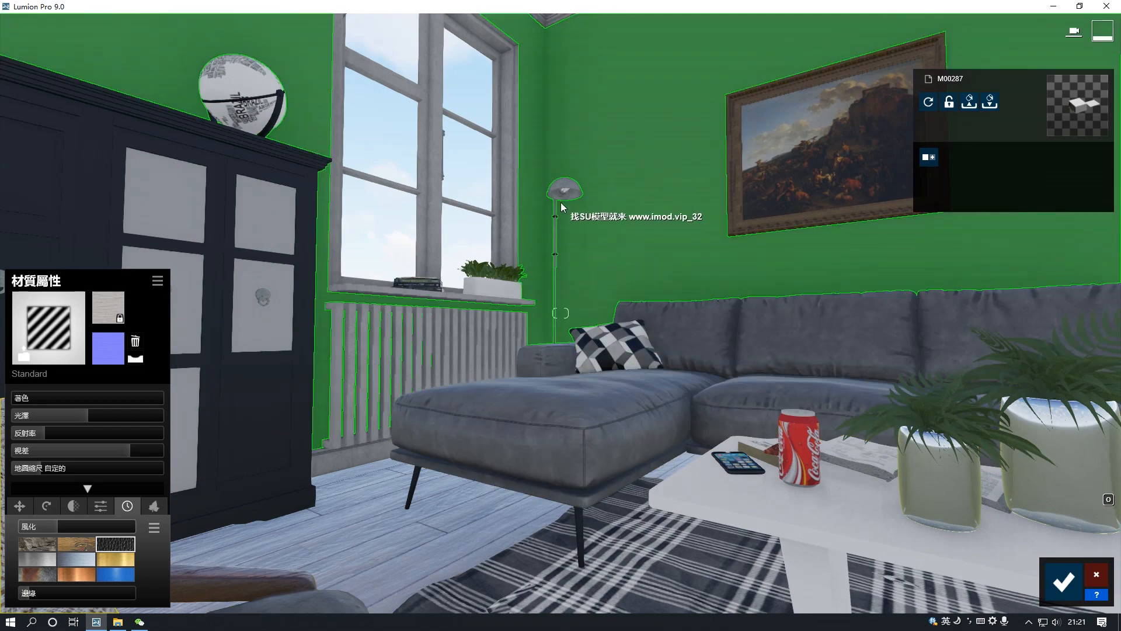
left_click(565, 190)
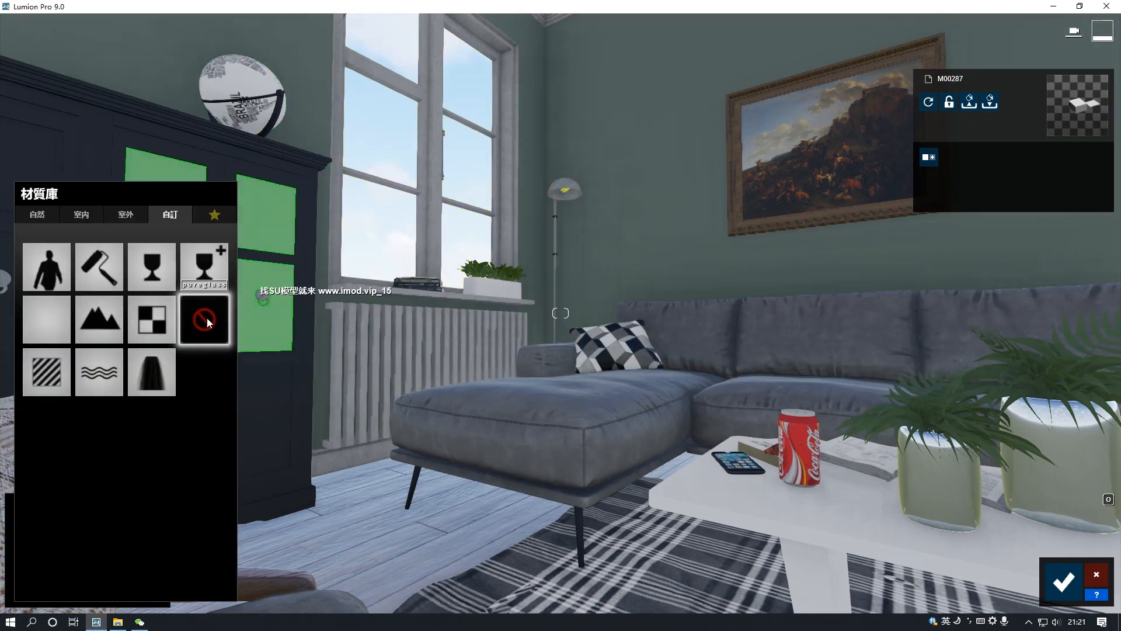
left_click(61, 360)
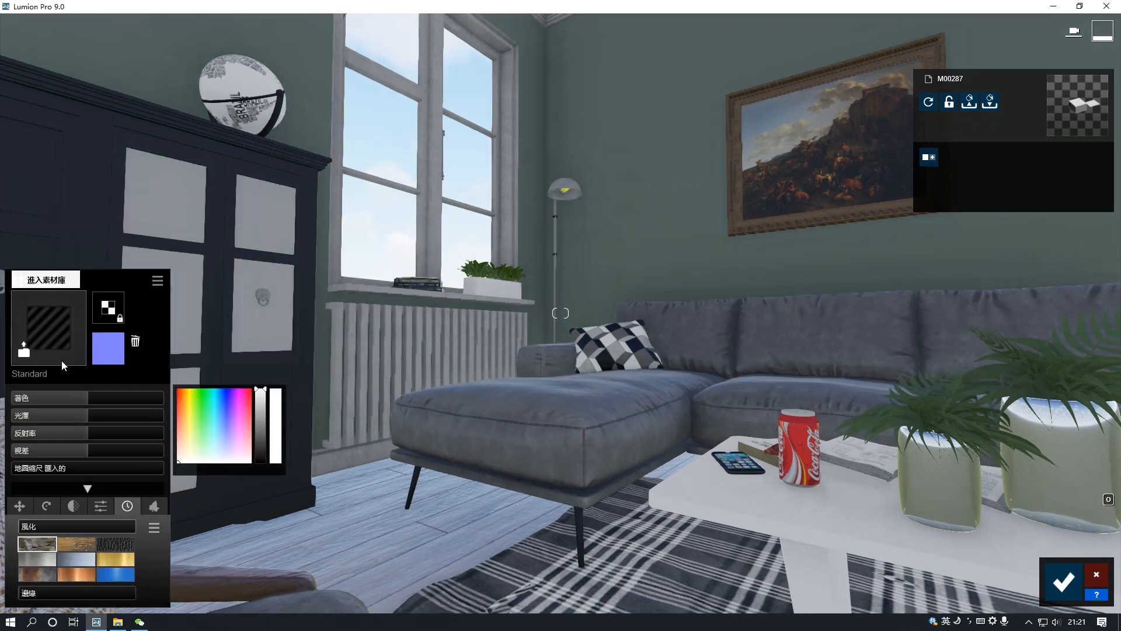
left_click(95, 509)
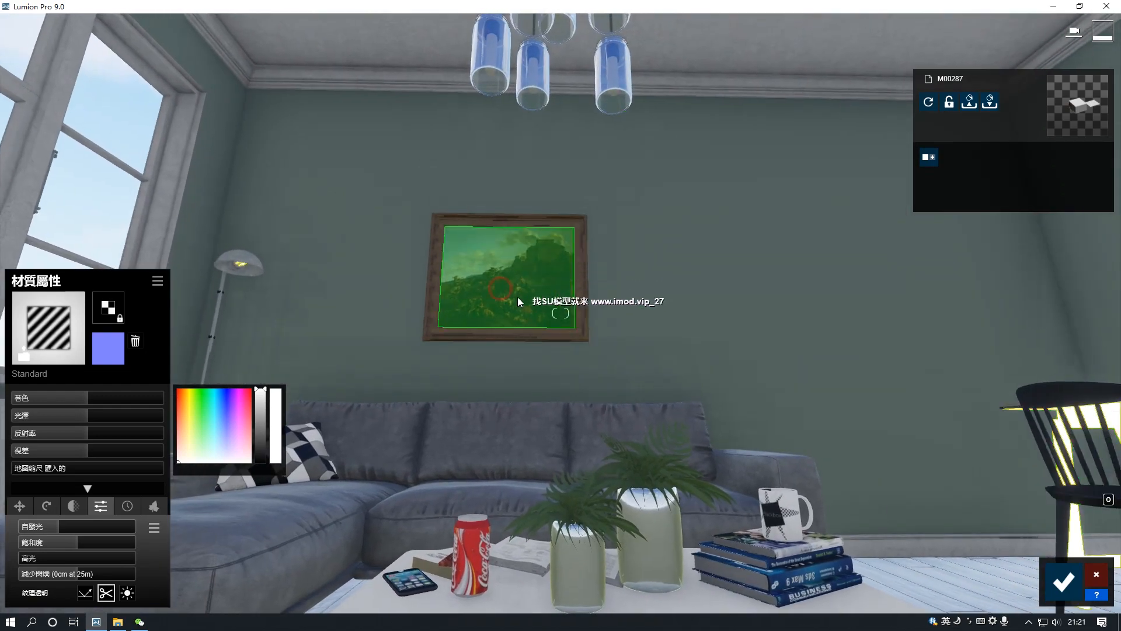
Assign the Standard material to the framed painting above the sofa, raise its gloss and reflectivity, and save the material changes.
left_click(519, 302)
left_click(52, 368)
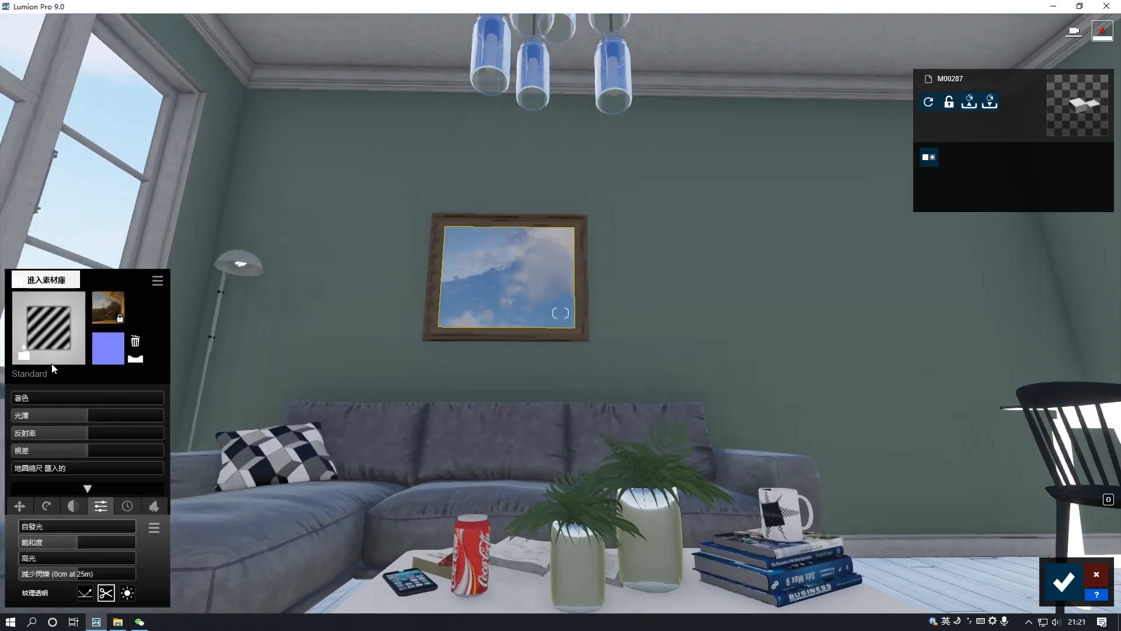
left_click(123, 415)
left_click(126, 434)
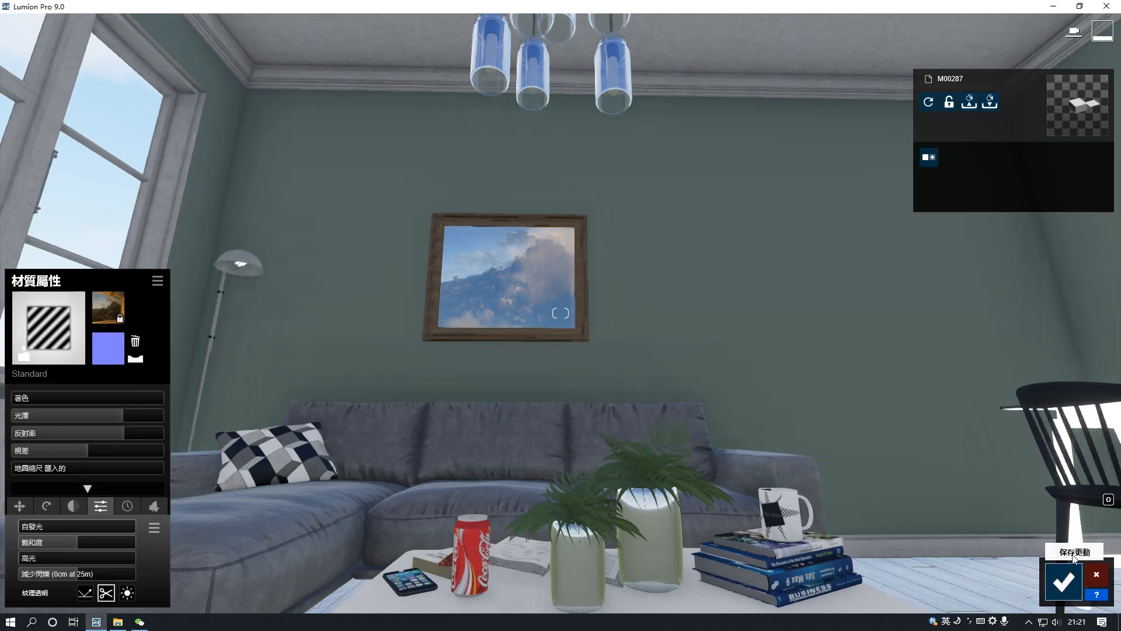
left_click(1064, 581)
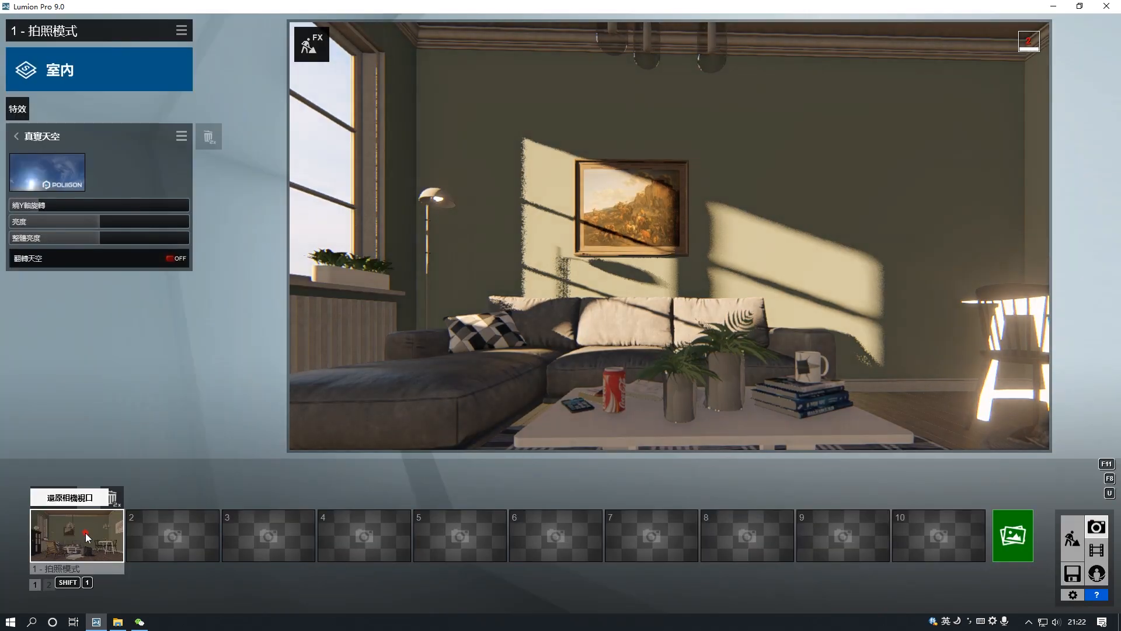
Check the stored photo view, set the dining table material's emissive value to 0.0, and save the change.
left_click(85, 532)
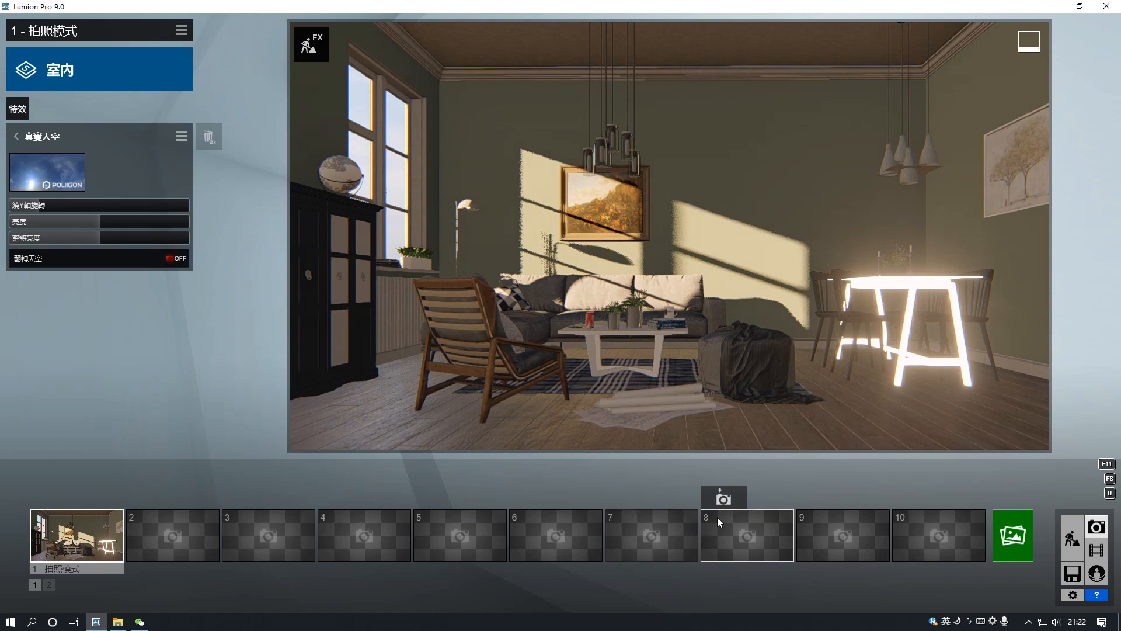
left_click(1072, 538)
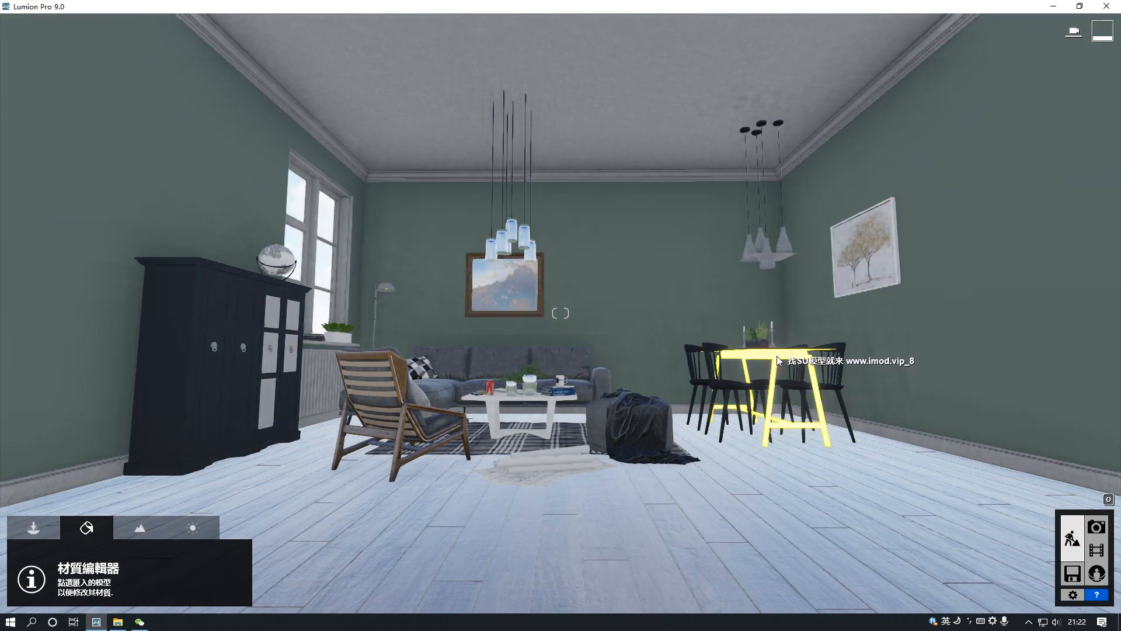
left_click(777, 357)
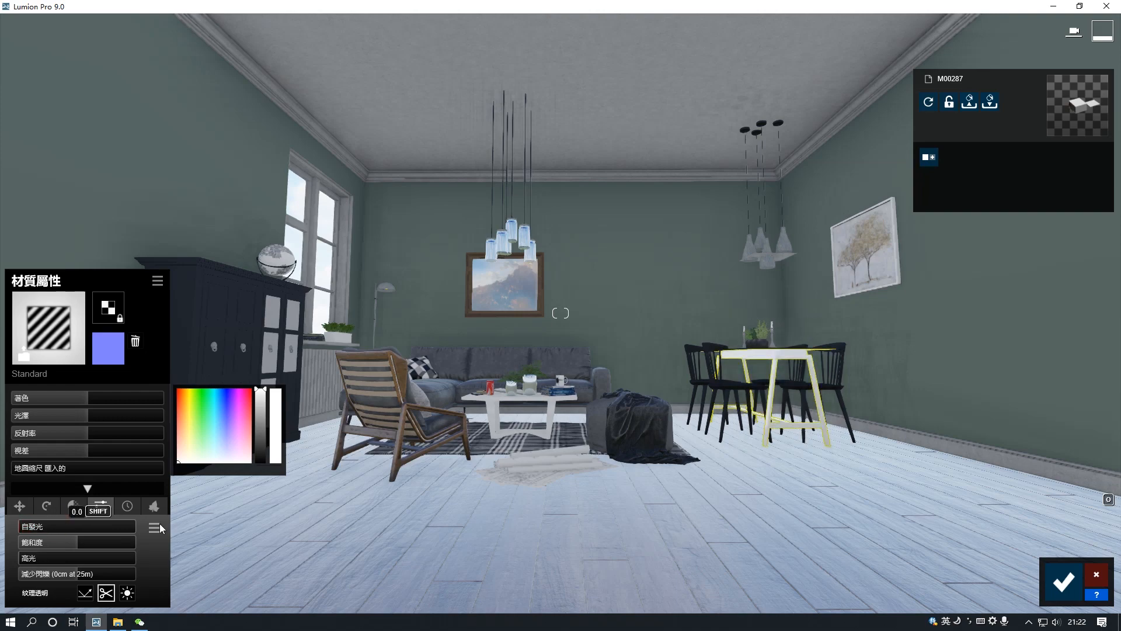
left_click(1048, 566)
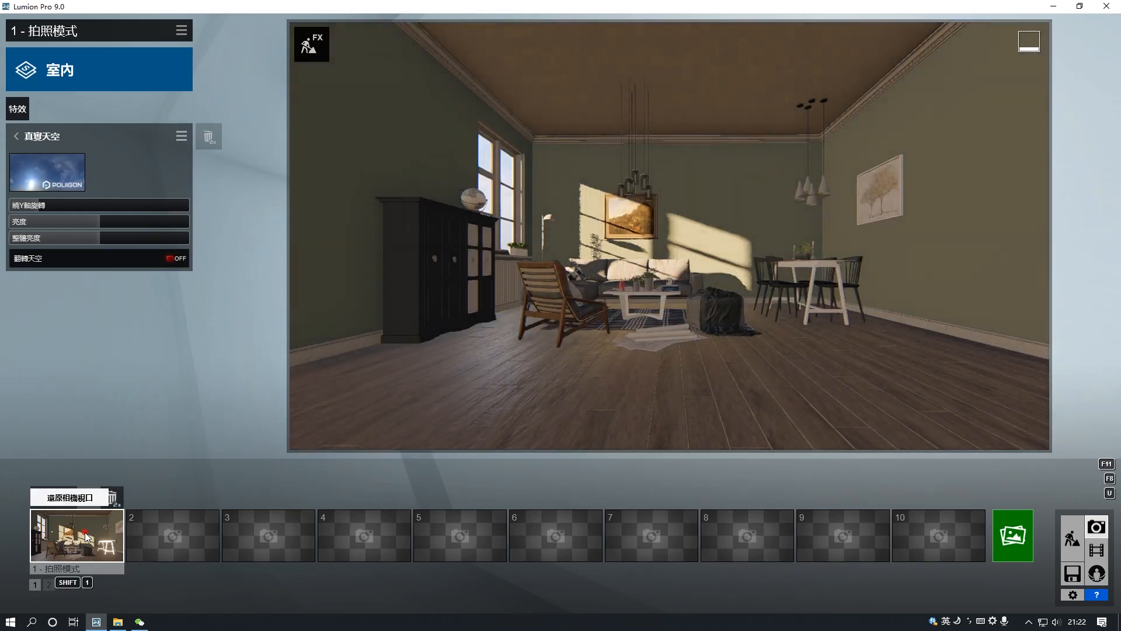
Rotate the Real Sky effect's heading and raise both its brightness and overall brightness.
left_click_drag(35, 204, 64, 202)
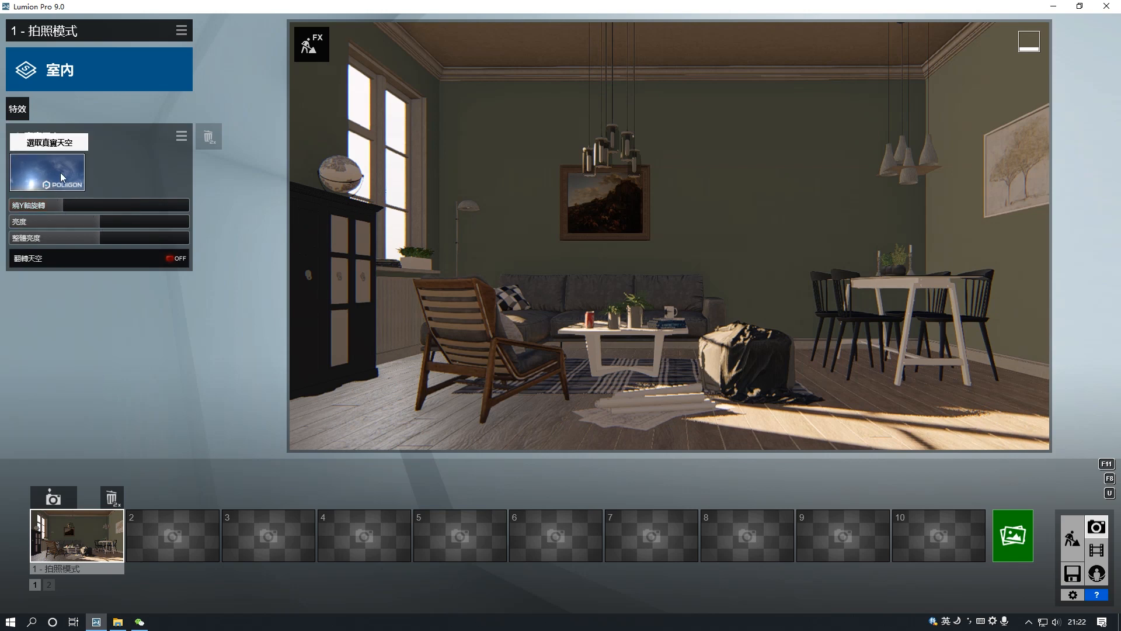
left_click_drag(101, 222, 152, 223)
left_click_drag(100, 239, 115, 239)
Add the Global Illumination effect to the photo and adjust its sun amount slightly.
left_click(20, 114)
left_click(316, 117)
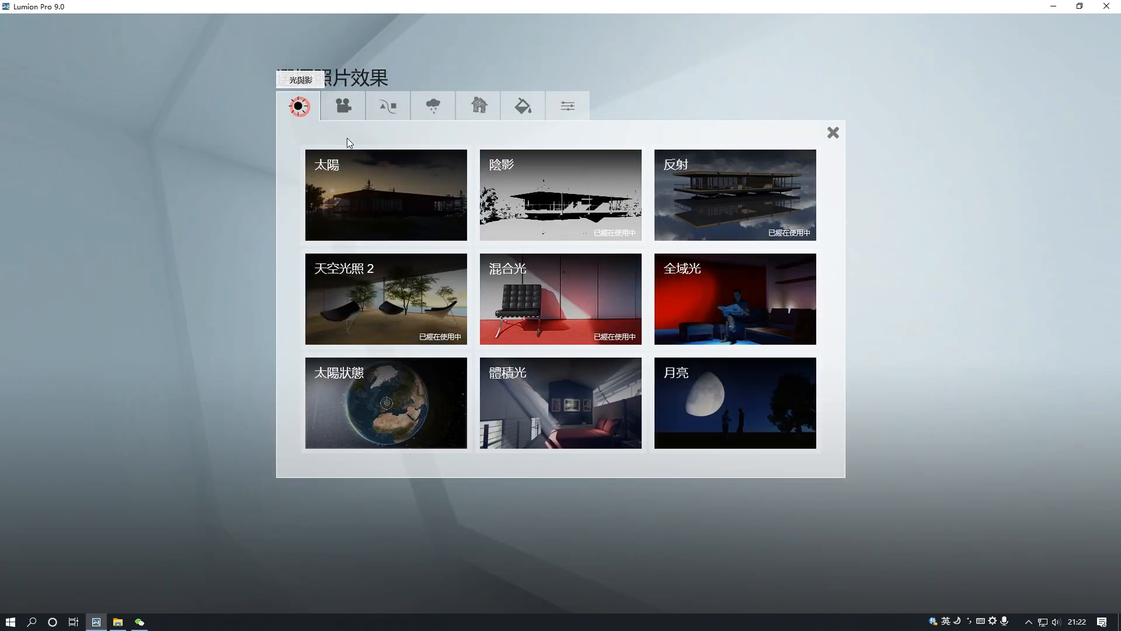
left_click(724, 300)
left_click_drag(19, 201, 31, 201)
Add the Bloom and Bleach colour effects to the photo, keeping their amounts low.
left_click(18, 108)
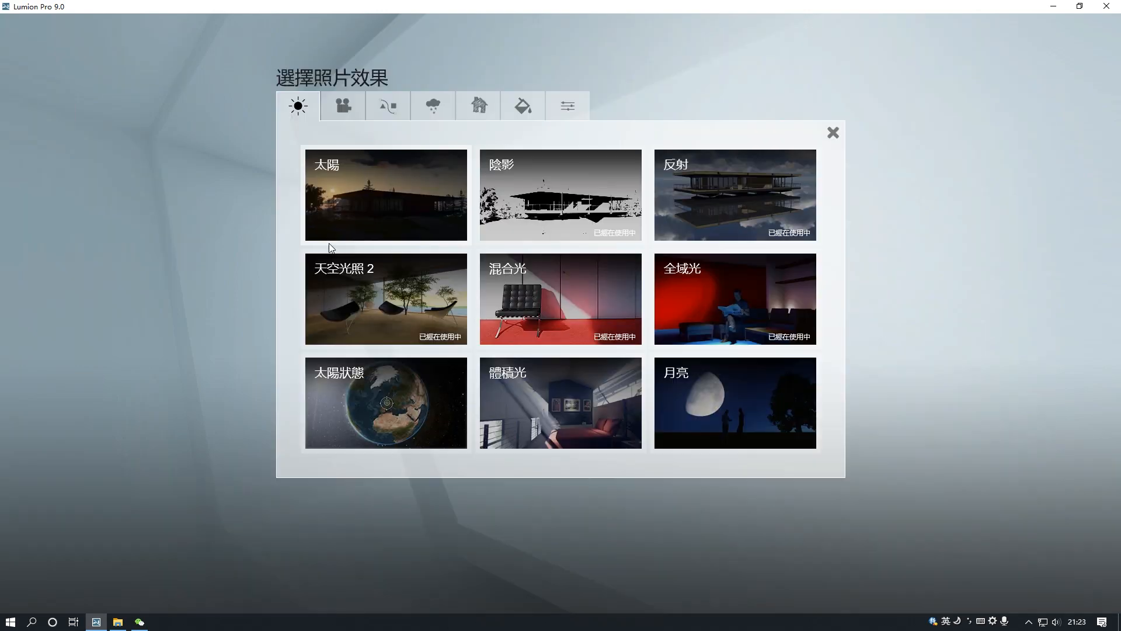
left_click(530, 112)
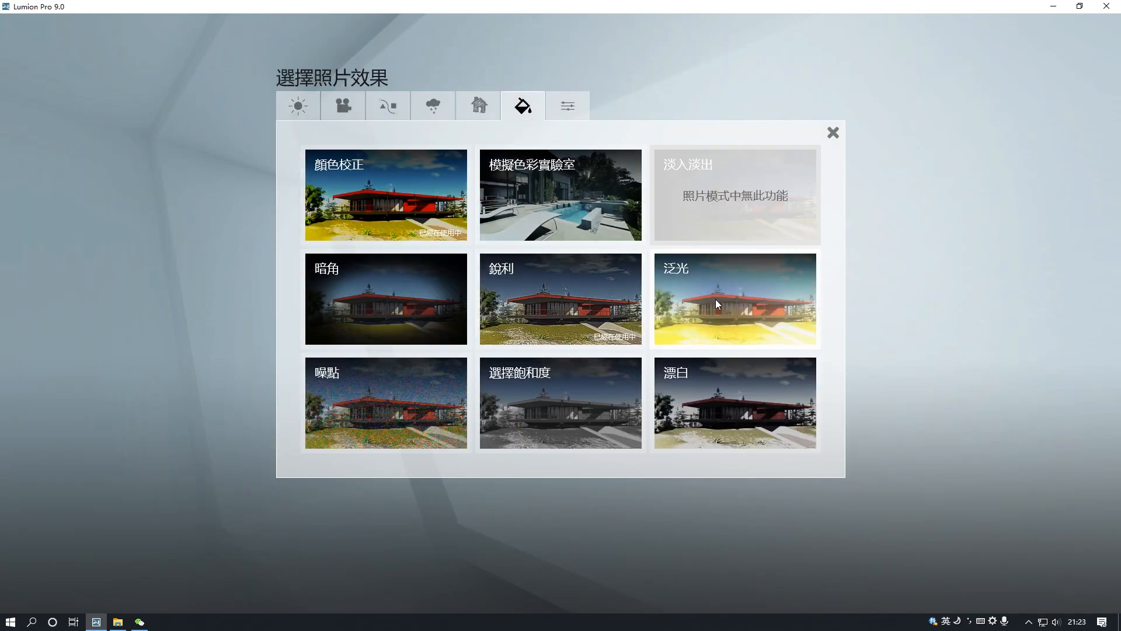
left_click(713, 303)
left_click_drag(26, 159, 12, 161)
left_click(18, 109)
left_click(724, 400)
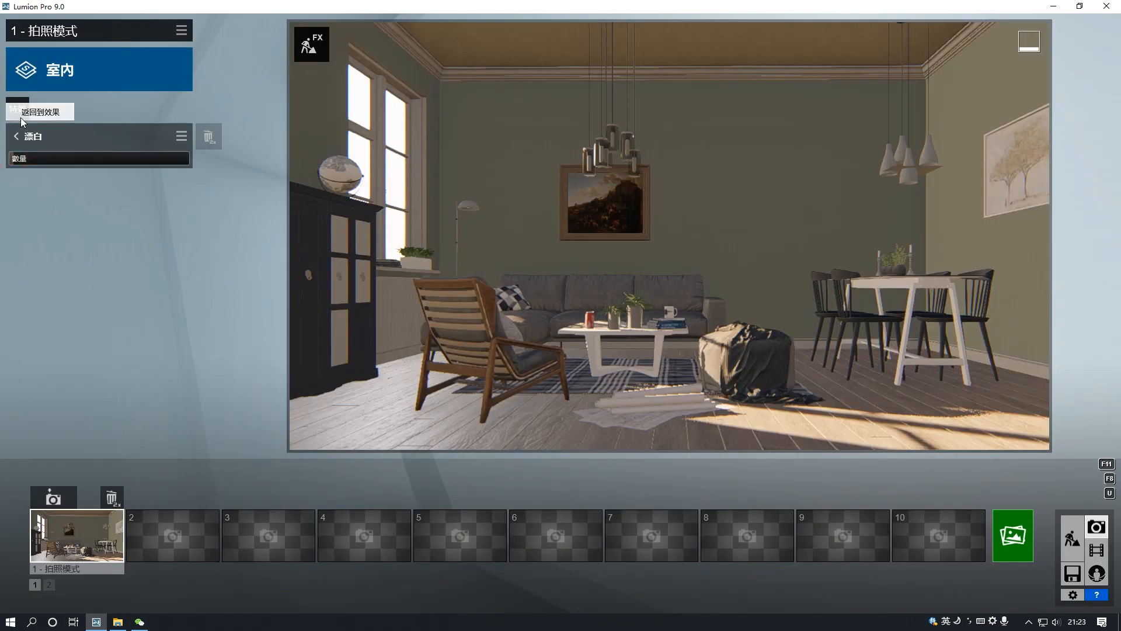
Add the Analog Color Lab effect to the photo and adjust its style and amount for a more neutral tone.
left_click(17, 108)
left_click(546, 208)
left_click_drag(65, 174, 58, 173)
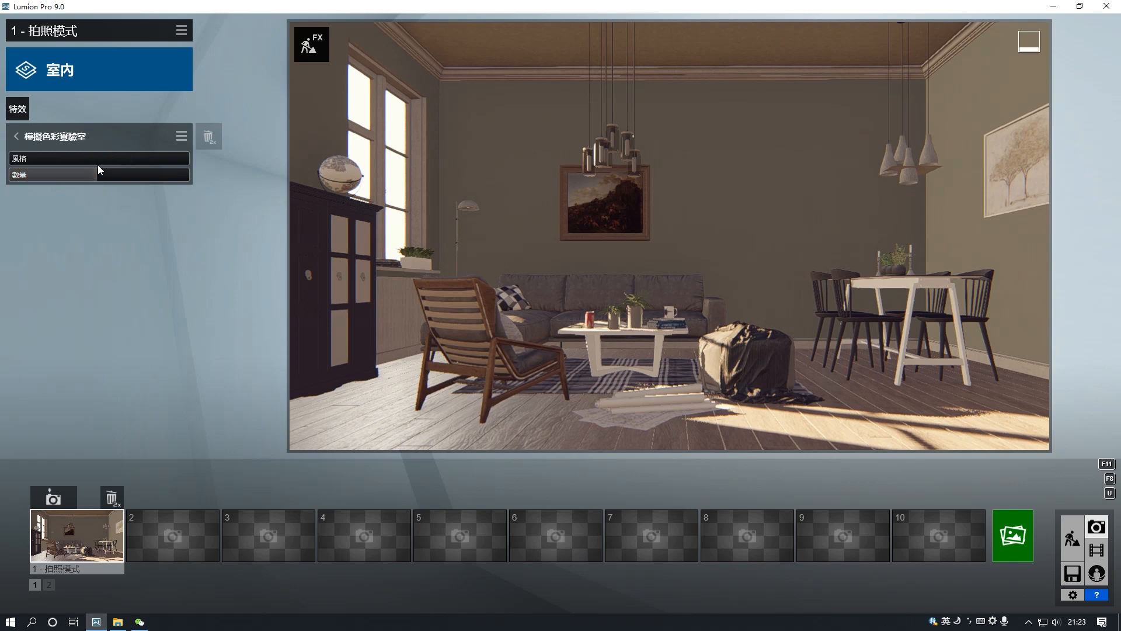
left_click(97, 159)
left_click_drag(88, 158, 96, 158)
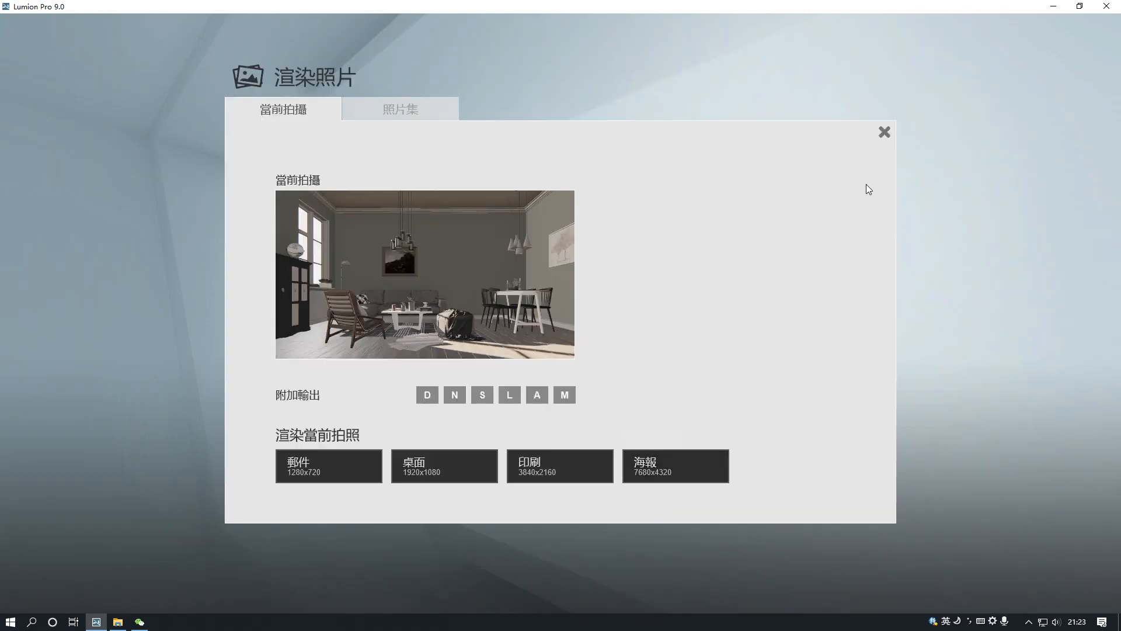
Close the render dialog and add the Print Poster Enhancer effect to the photo.
left_click(881, 130)
left_click(23, 111)
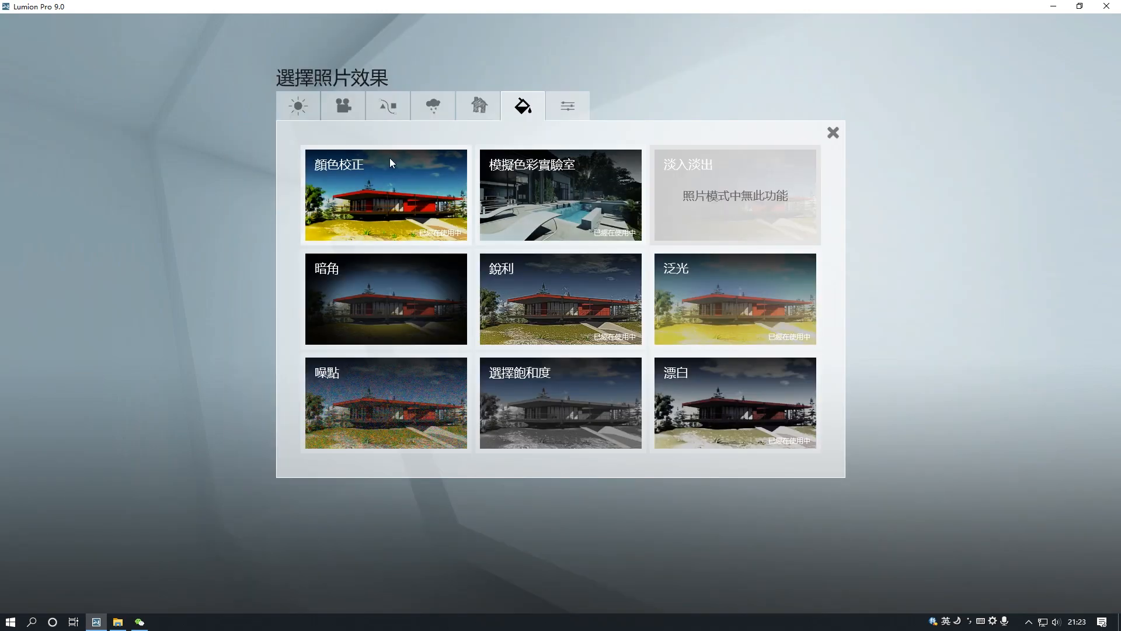
left_click(573, 108)
left_click(387, 281)
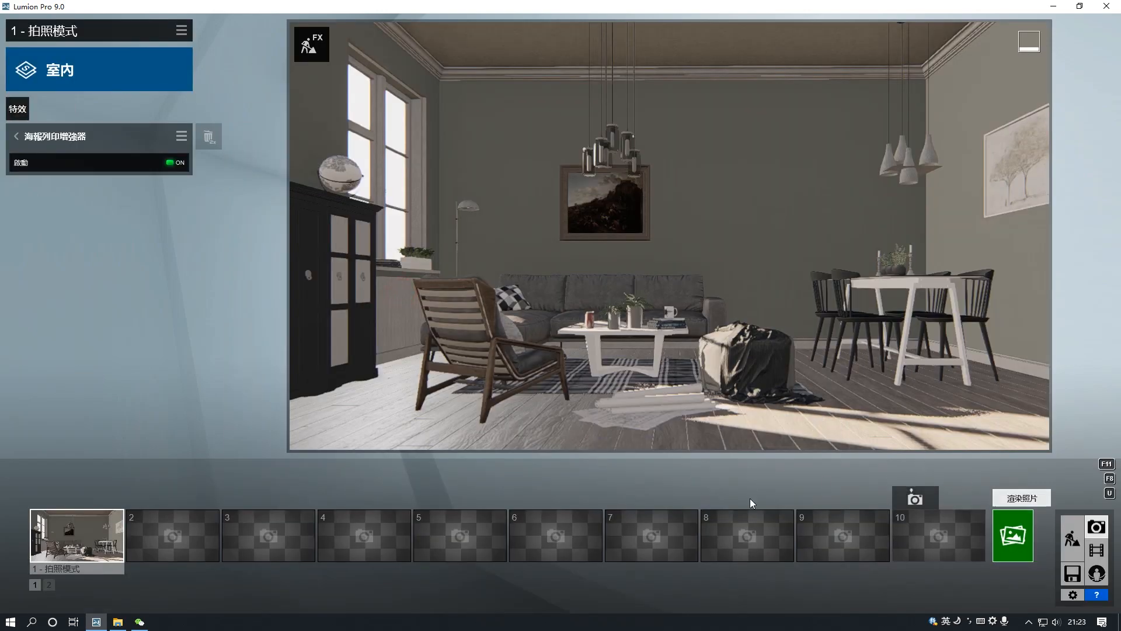
Edit the Reflection effect to add planes on the window wall and the framed painting, and confirm them.
left_click(17, 109)
left_click(298, 106)
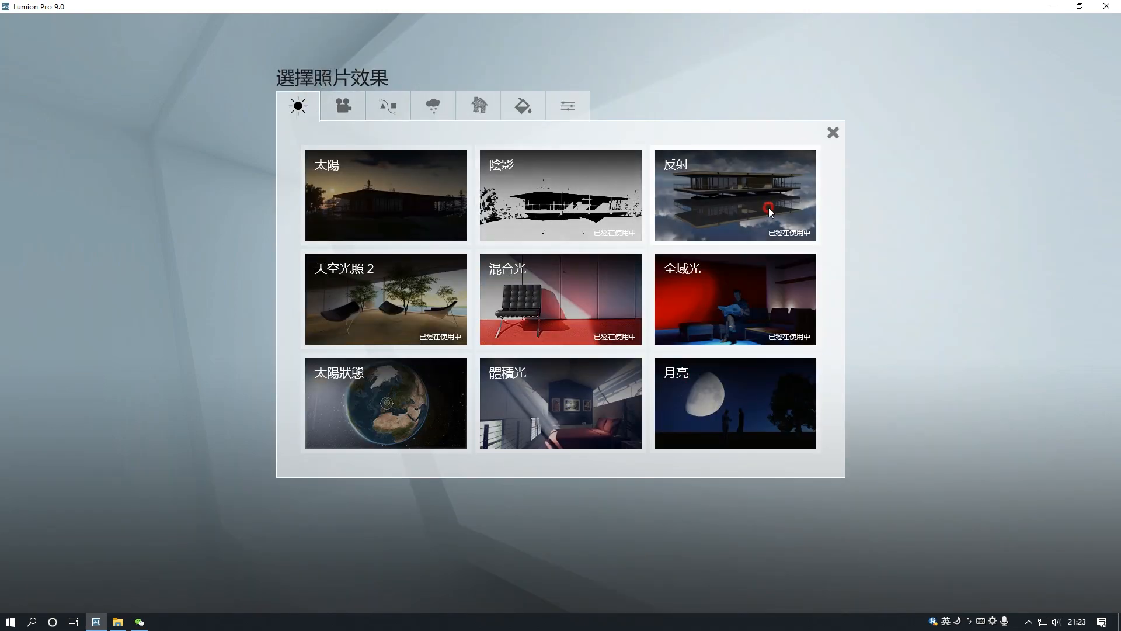
left_click(736, 194)
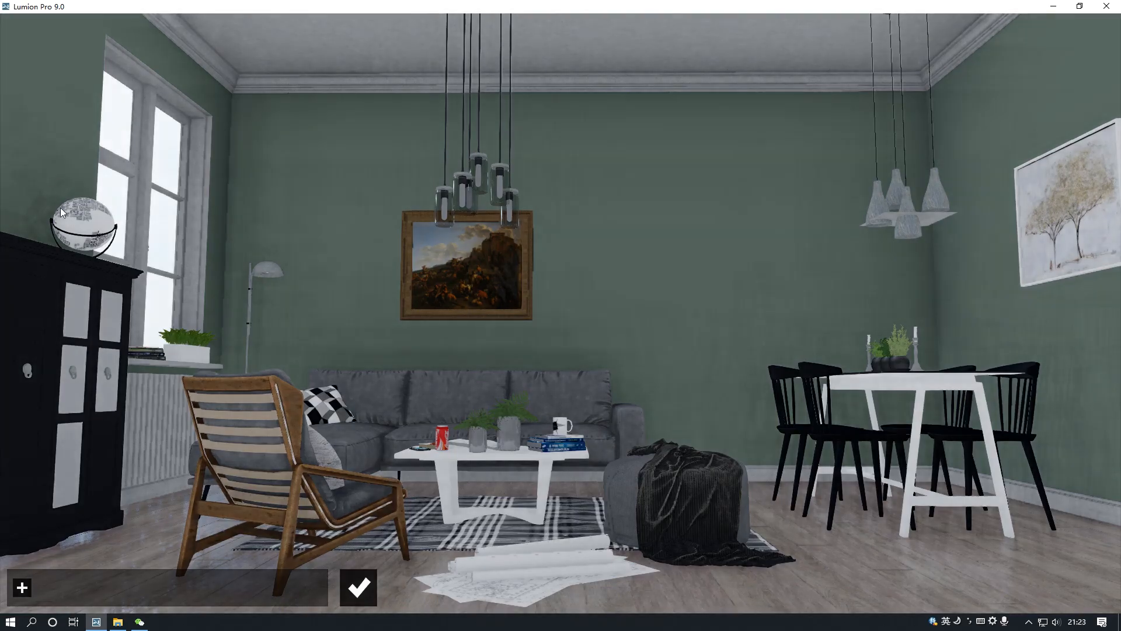
left_click(22, 587)
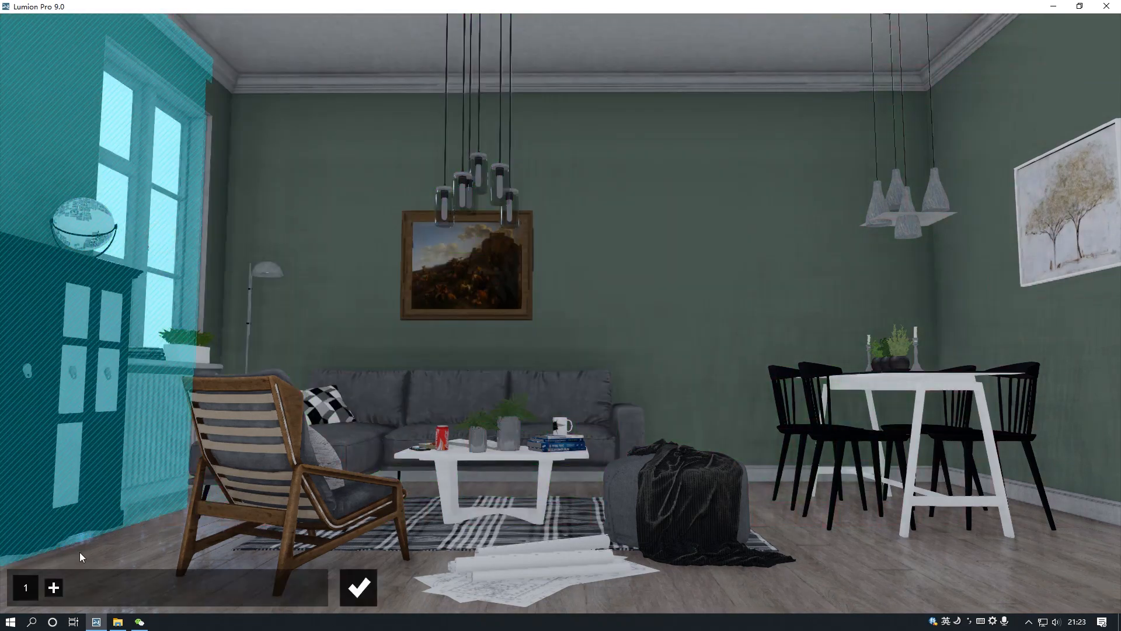
left_click(54, 587)
left_click(459, 275)
left_click(359, 587)
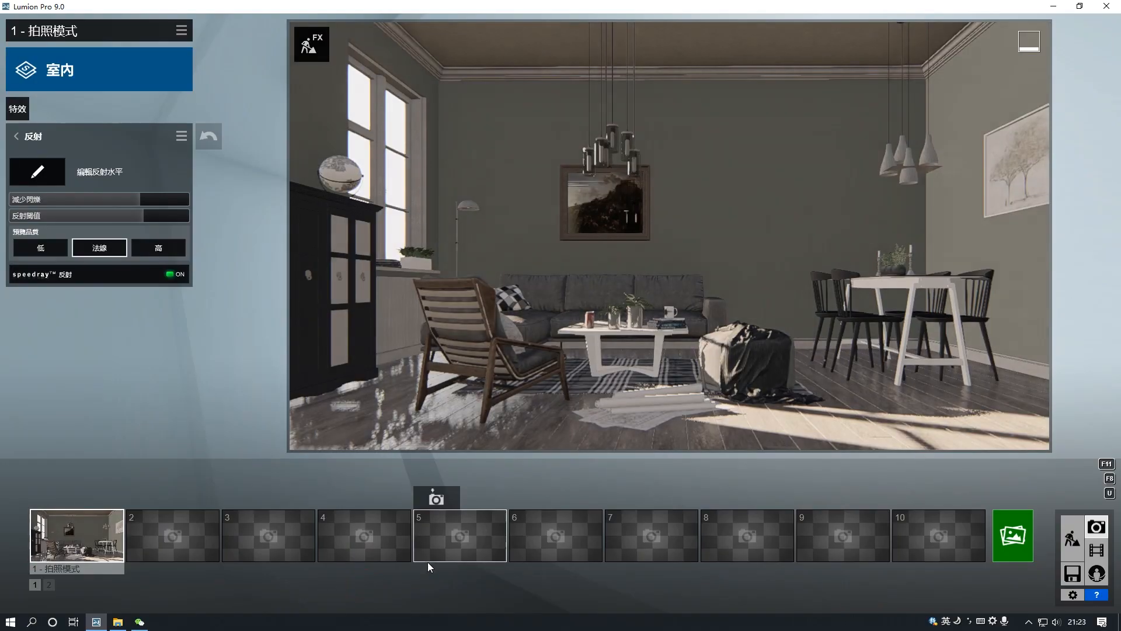
Start rendering the current shot at print size 3840x2160 and choose 1.jpg in the jpg folder as the output file.
left_click(1016, 540)
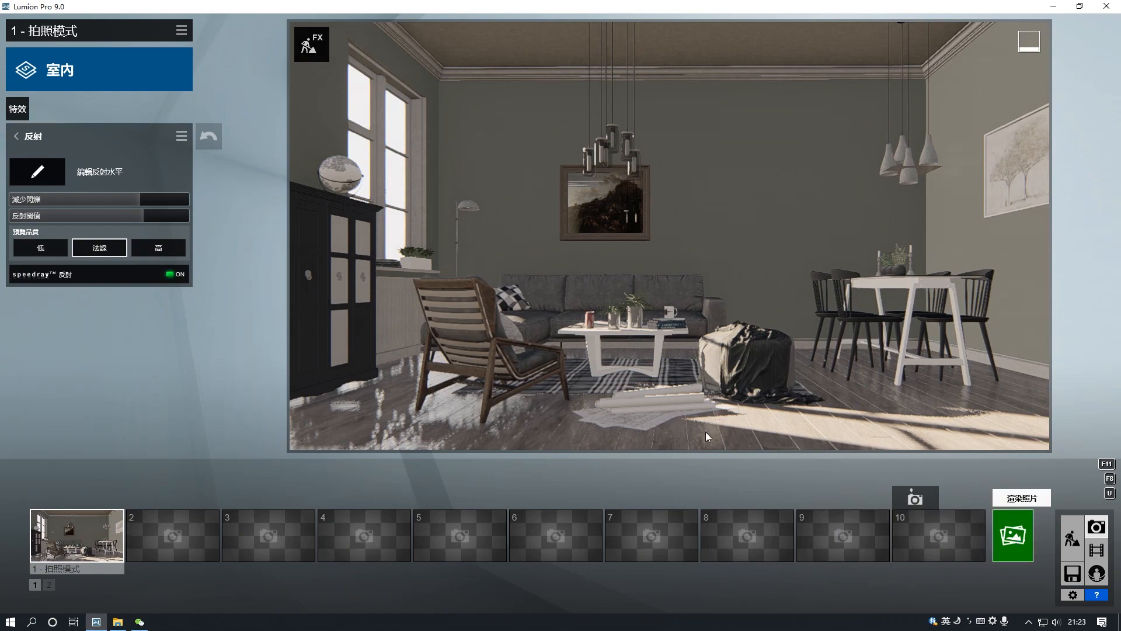
left_click(565, 464)
double_click(236, 162)
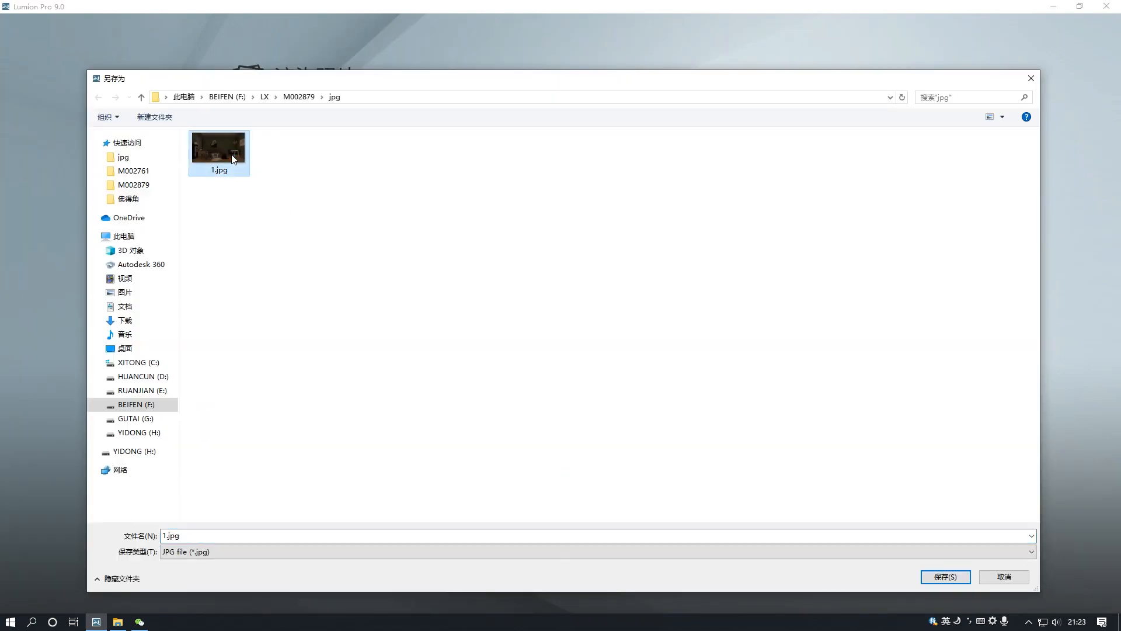